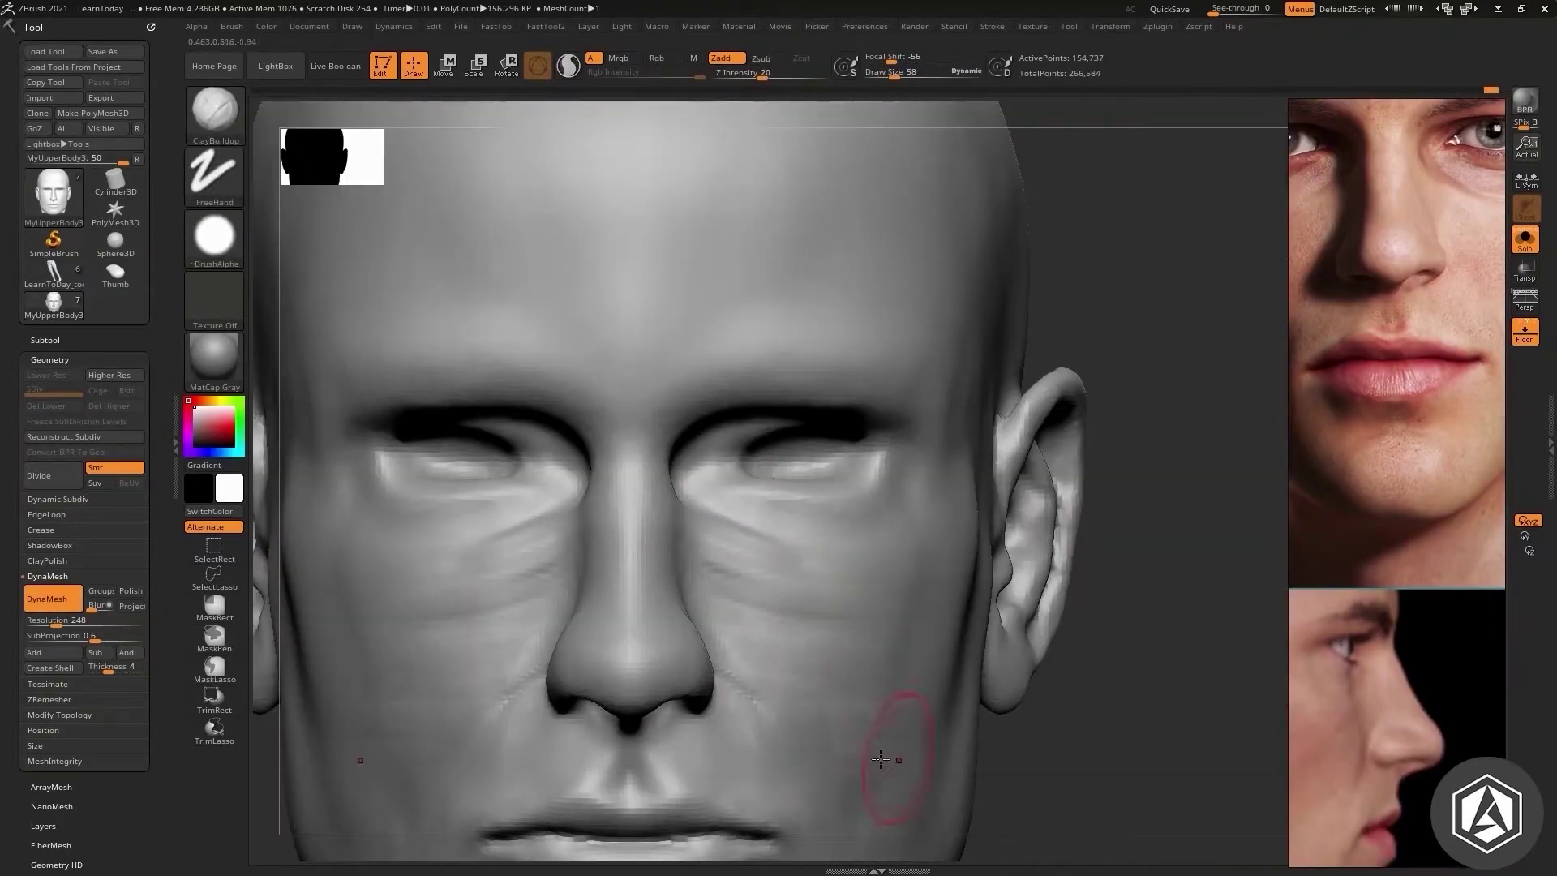
Orbit and zoom around the eye to inspect the upper and lower eyelids from side and front
{"action": "right_click_drag", "start_coordinate": [881, 759], "coordinate": [844, 571]}
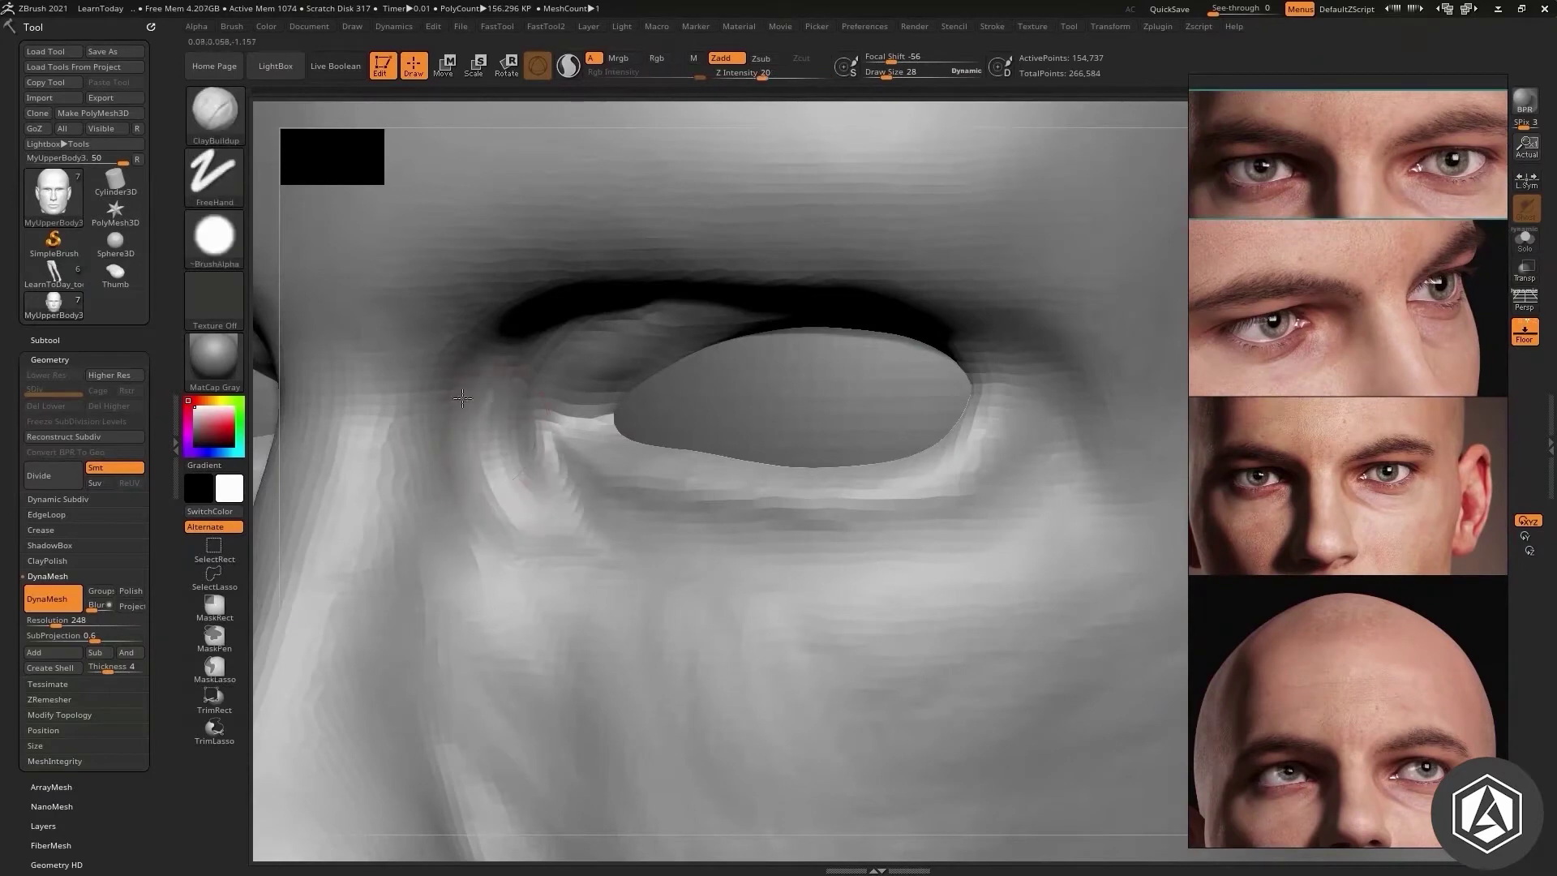
{"action": "mouse_move", "coordinate": [462, 398]}
{"action": "right_mouse_down"}
{"action": "mouse_move", "coordinate": [748, 313]}
{"action": "mouse_move", "coordinate": [857, 518]}
{"action": "right_mouse_up"}
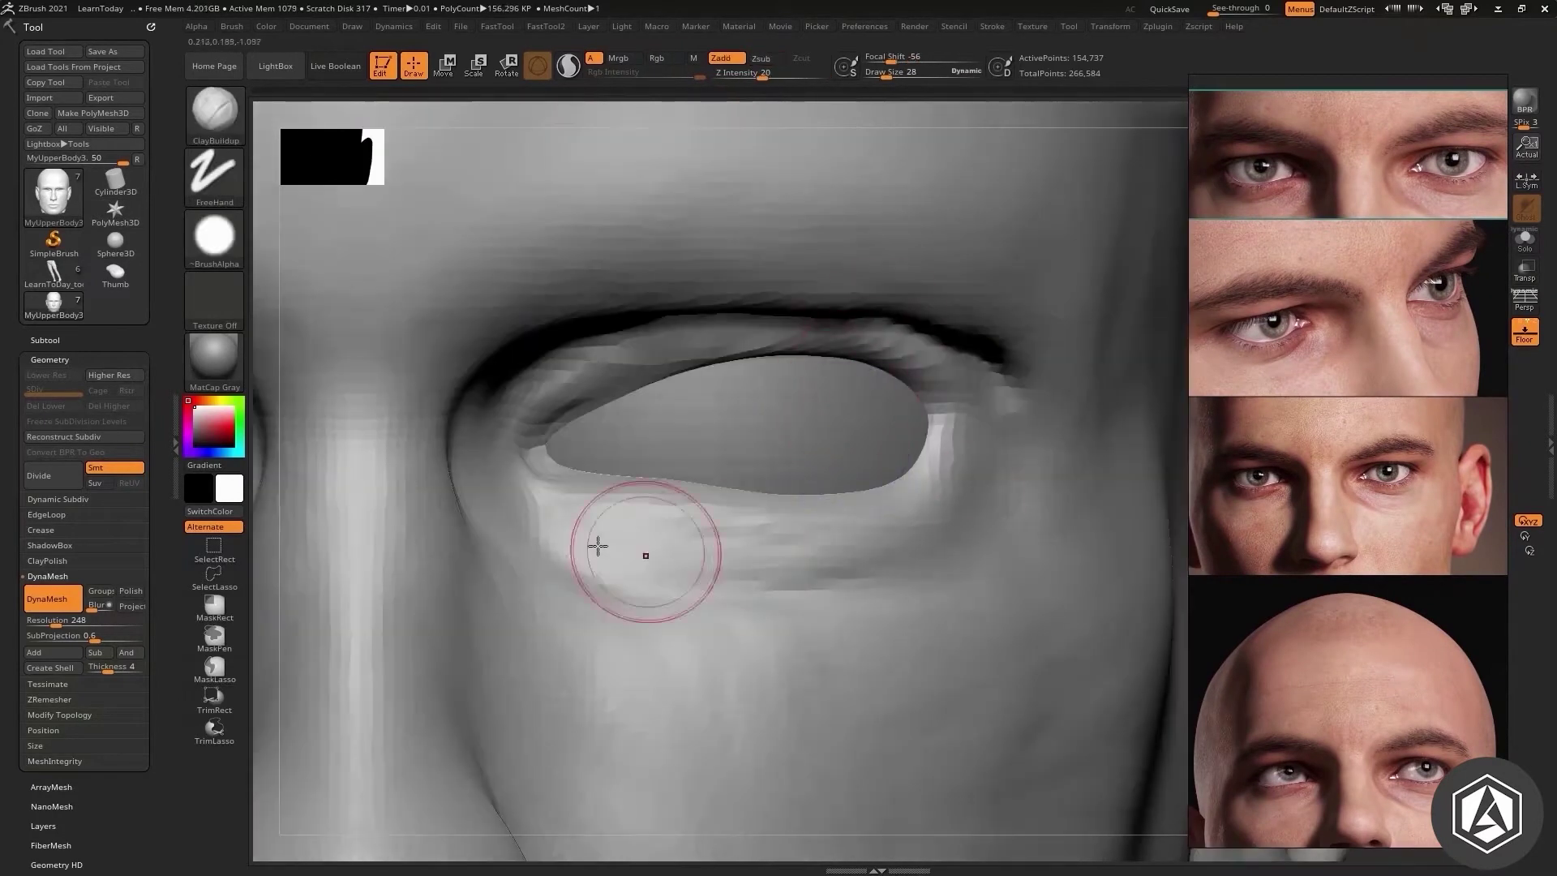
{"action": "right_click_drag", "start_coordinate": [661, 361], "coordinate": [752, 548]}
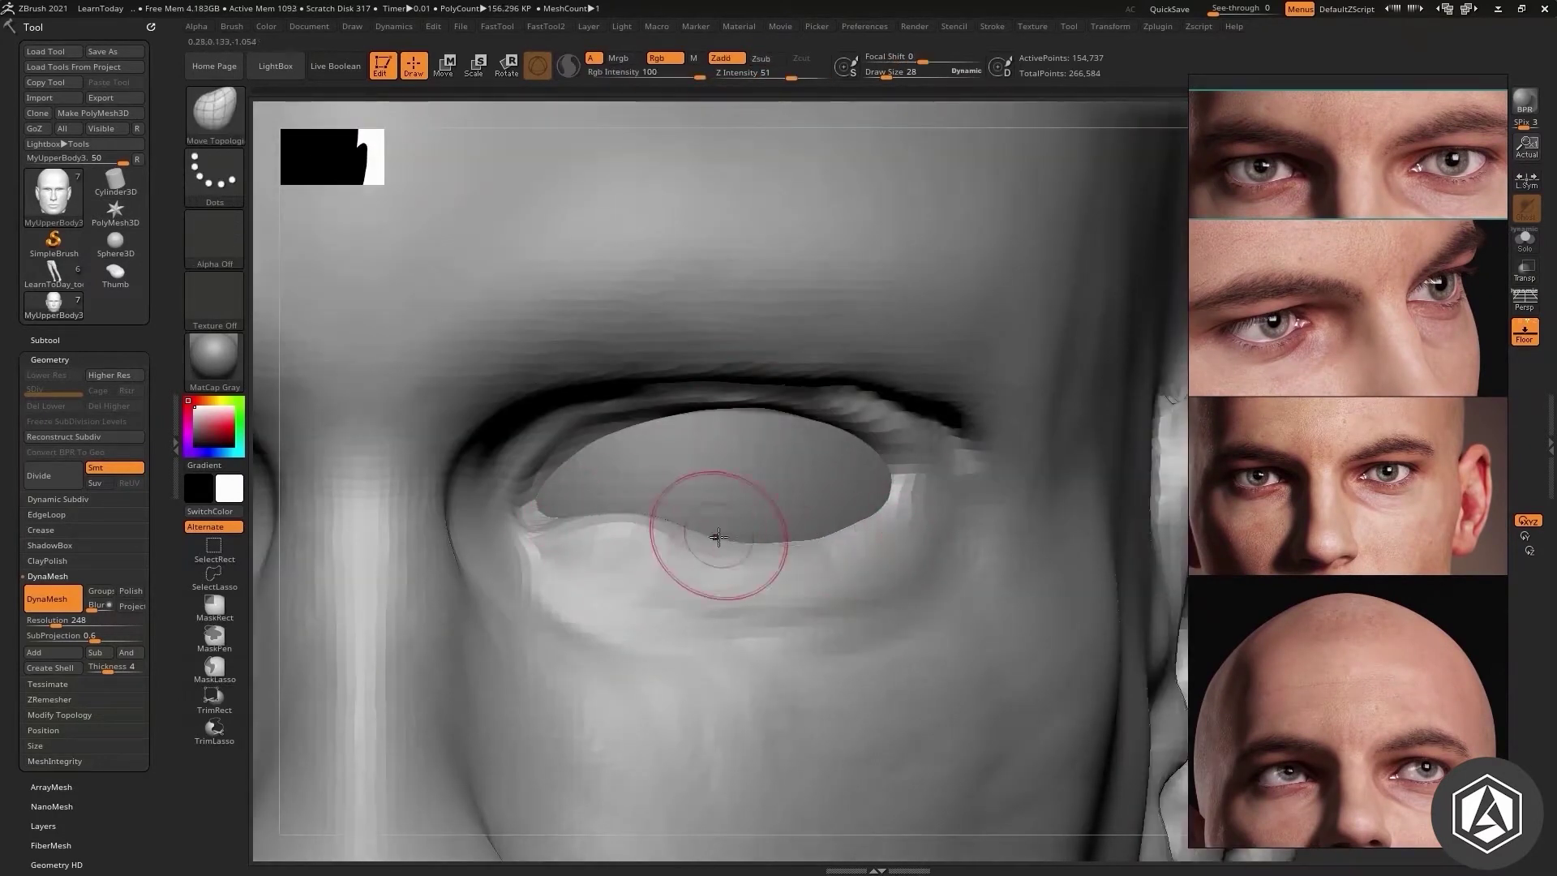
{"action": "mouse_move", "coordinate": [896, 436]}
{"action": "right_mouse_down"}
{"action": "mouse_move", "coordinate": [868, 514]}
{"action": "mouse_move", "coordinate": [545, 511]}
{"action": "right_mouse_up"}
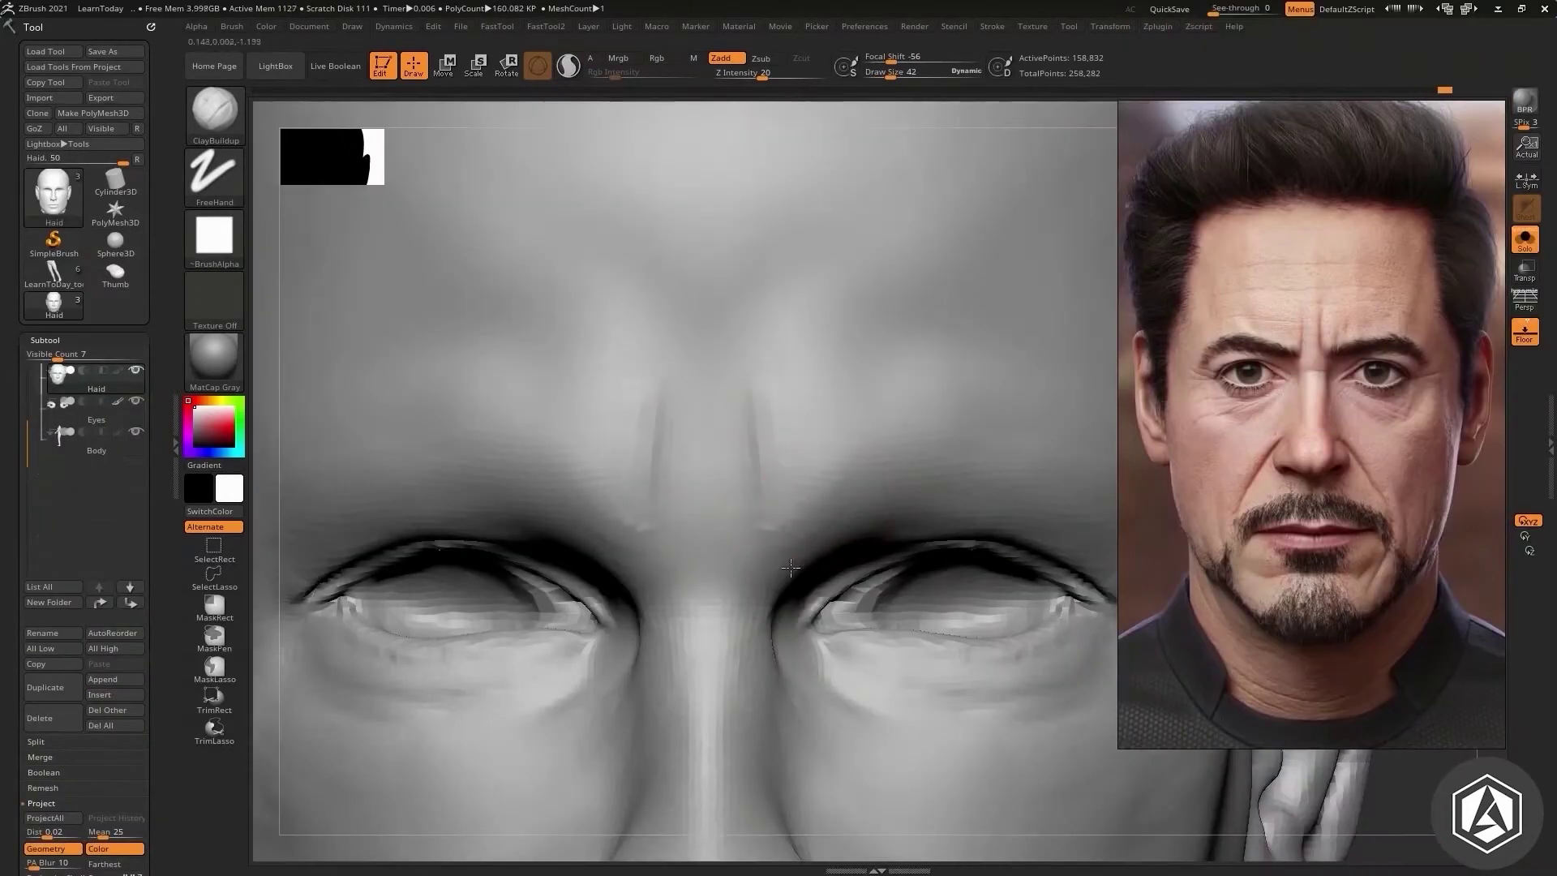
Zoom out and recentre the view on the forehead, eye, nose and mouth
{"action": "right_click_drag", "start_coordinate": [799, 543], "coordinate": [717, 519]}
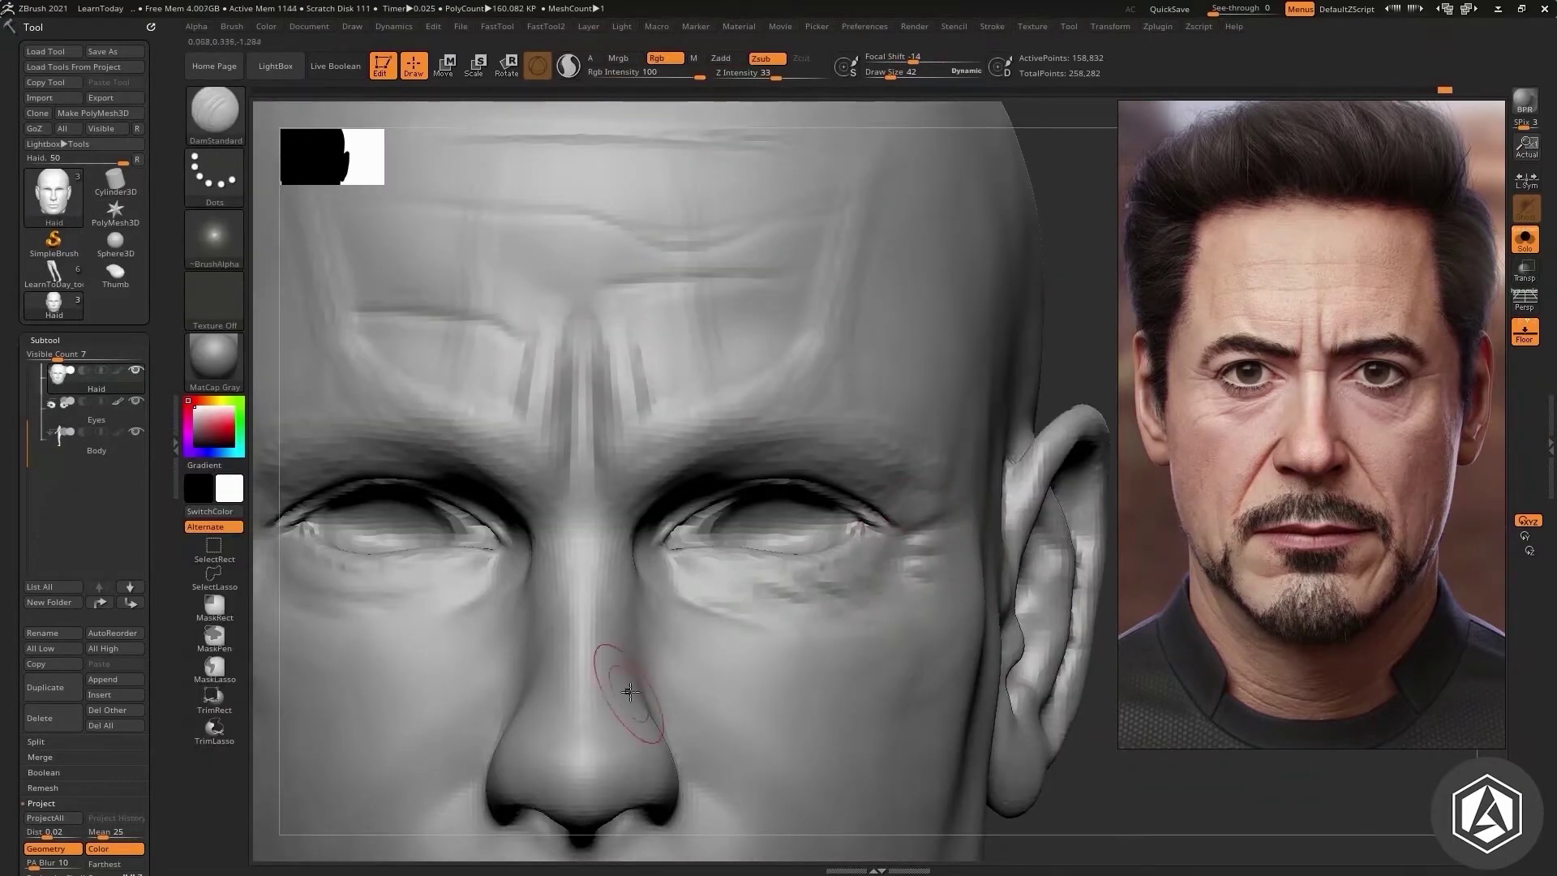
{"action": "right_click_drag", "start_coordinate": [631, 691], "coordinate": [490, 509]}
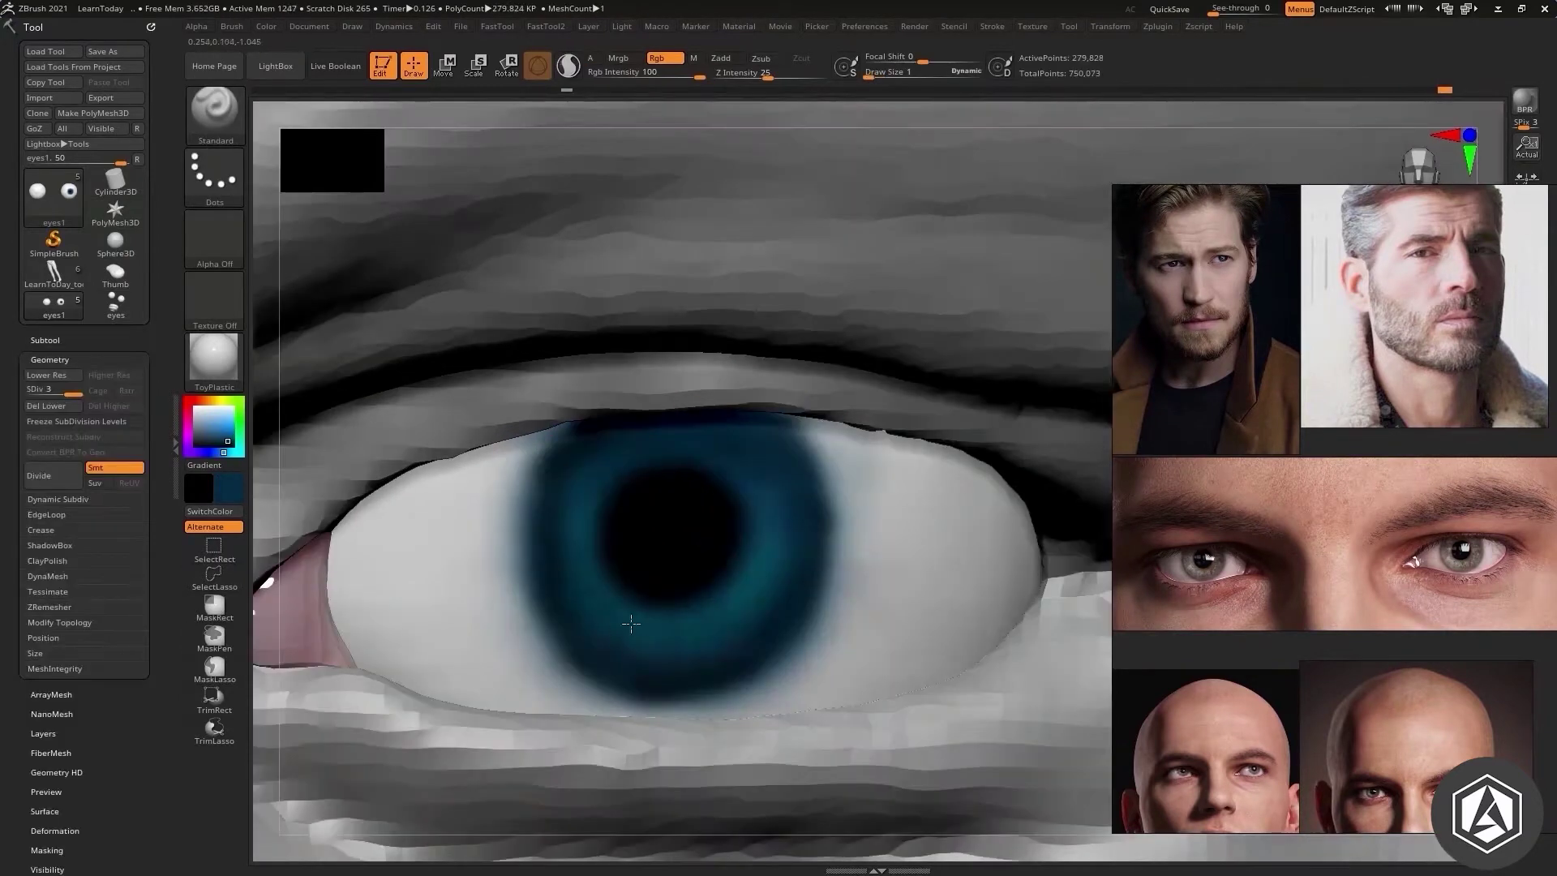
Shift the view across the painted eye
{"action": "left_click_drag", "start_coordinate": [749, 598], "coordinate": [662, 479], "text": "alt"}
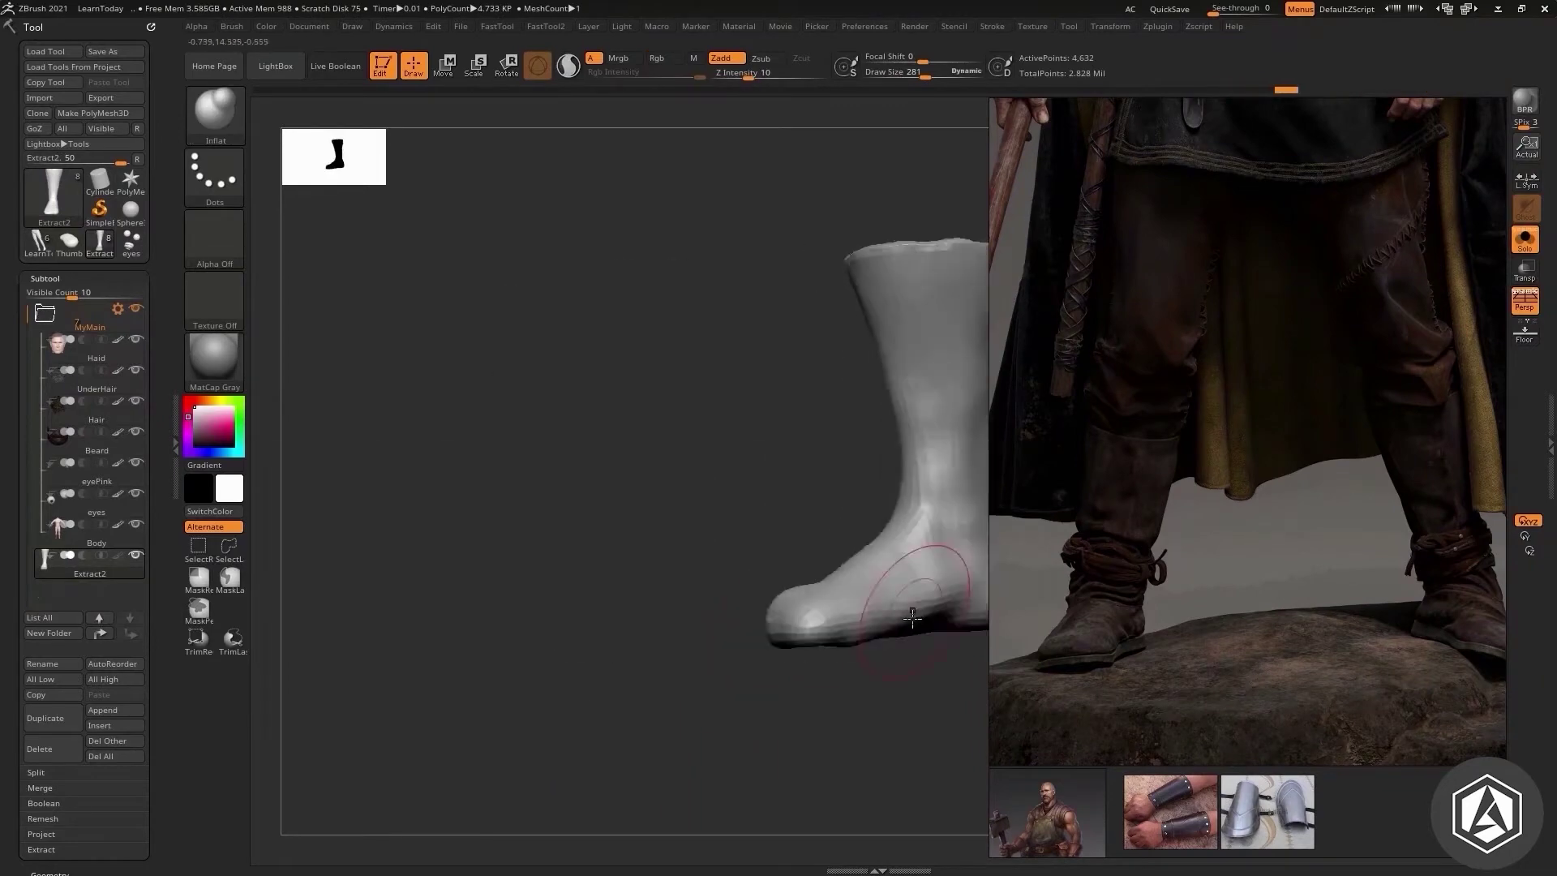
Turn the boot to a new viewing angle
{"action": "left_click_drag", "start_coordinate": [644, 574], "coordinate": [720, 429]}
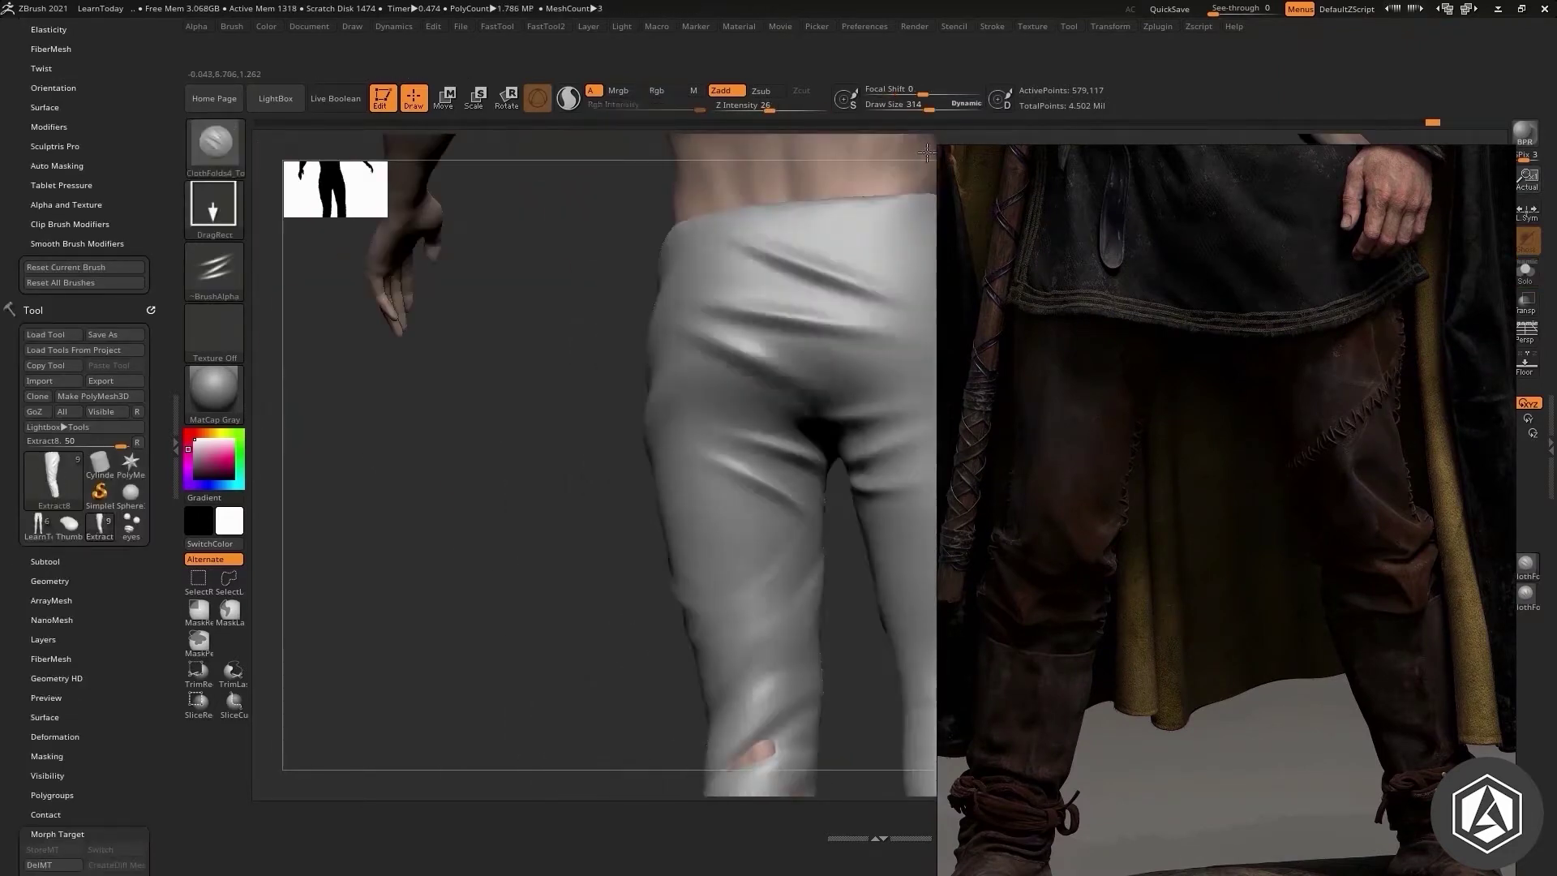
Orbit to a closer, lower front view of the trousers
{"action": "right_click_drag", "start_coordinate": [675, 364], "coordinate": [655, 466]}
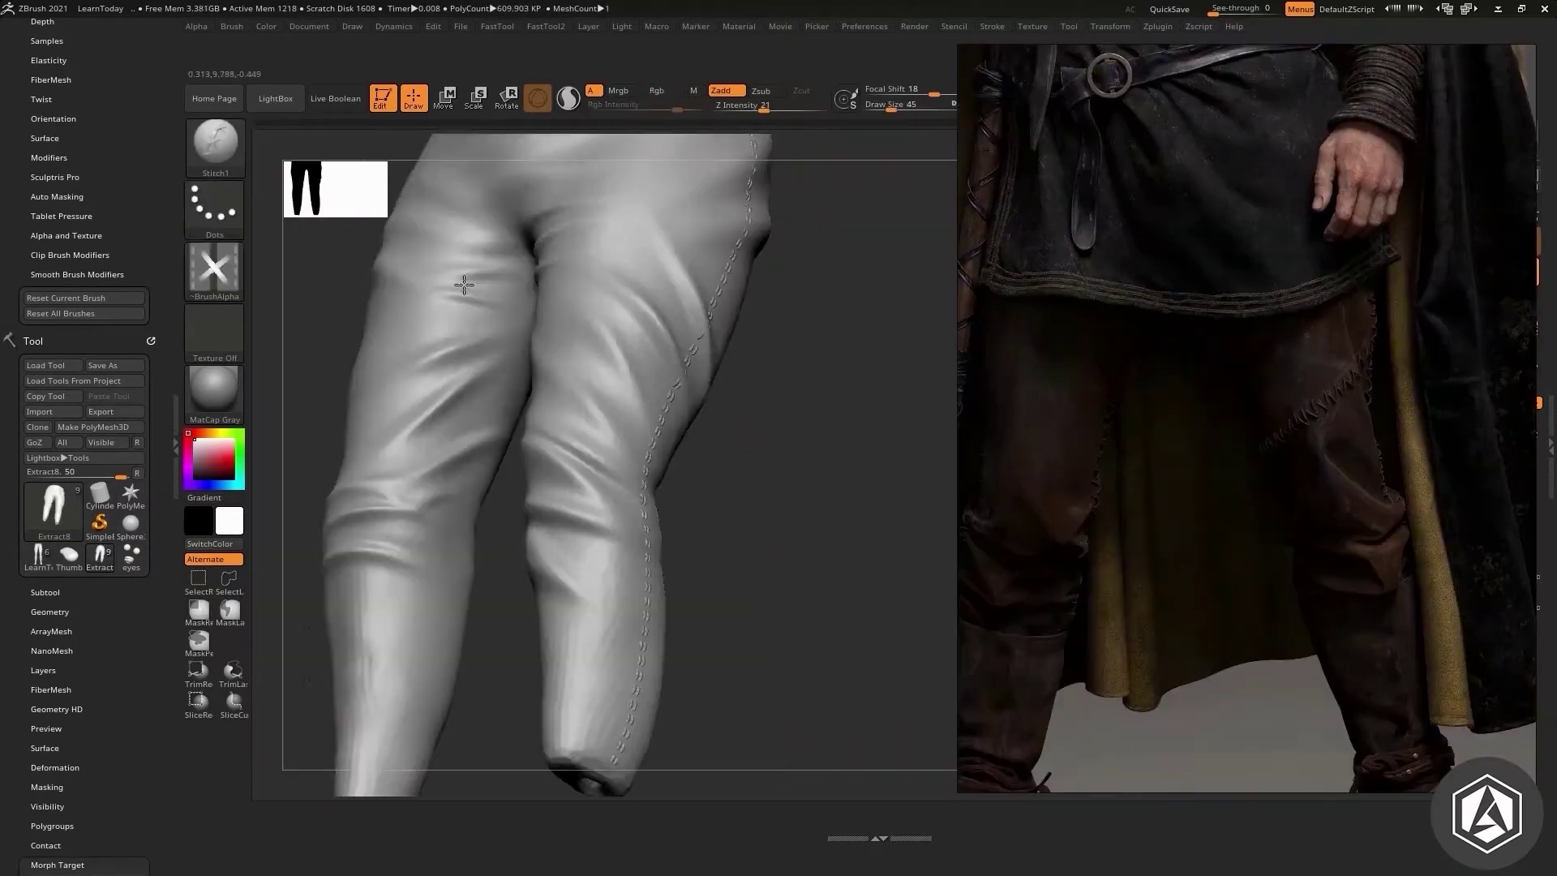
{"action": "left_click_drag", "start_coordinate": [376, 794], "coordinate": [575, 292]}
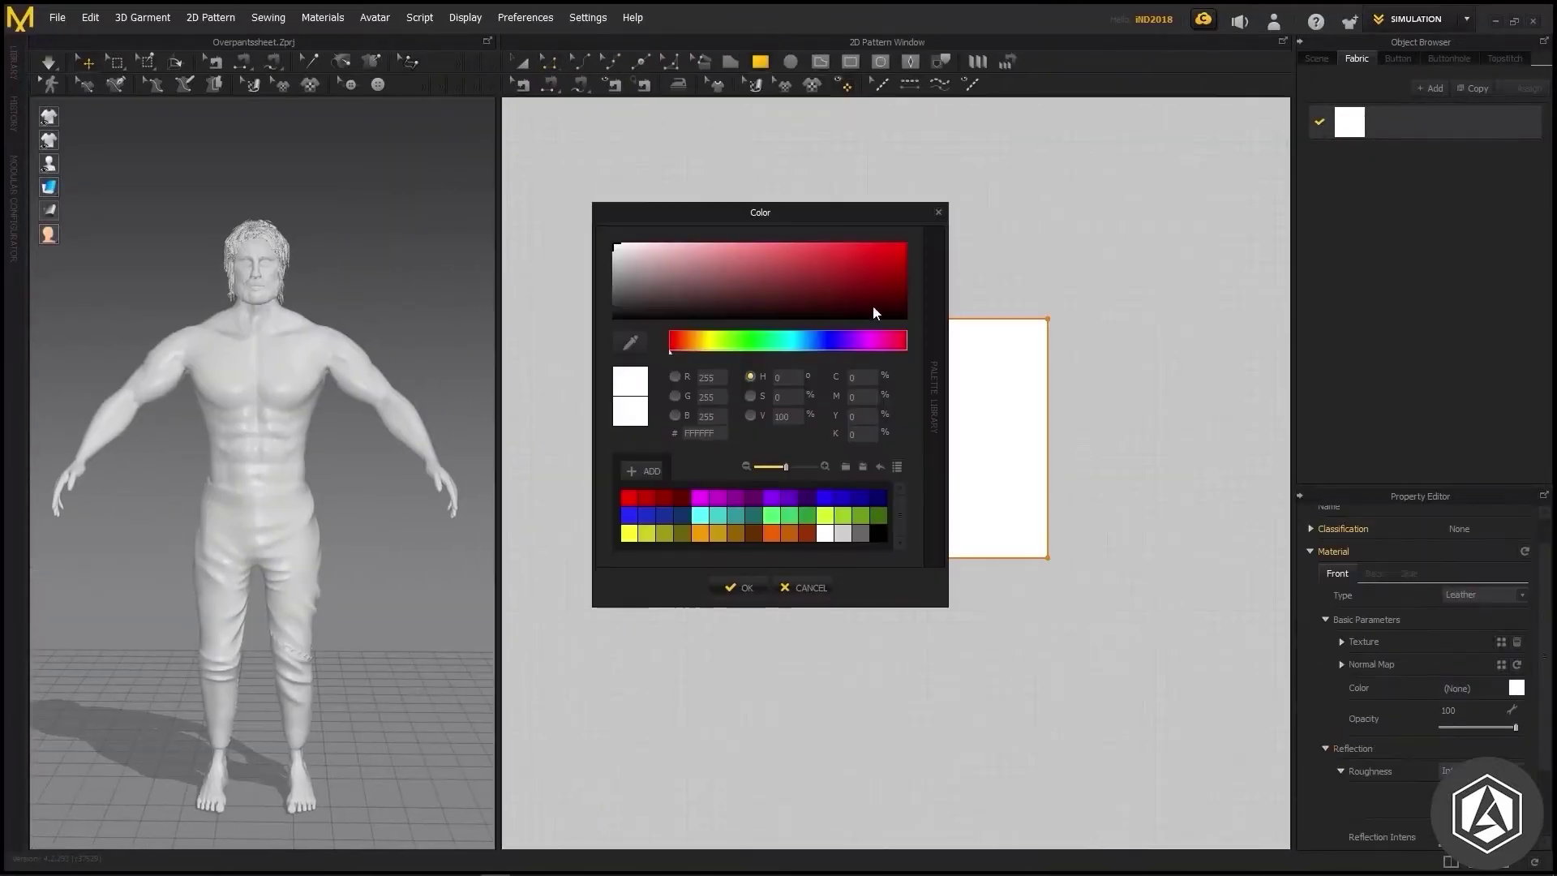
Set the fabric colour to dark red and confirm it
{"action": "left_click", "coordinate": [876, 312]}
{"action": "key", "text": "Return"}
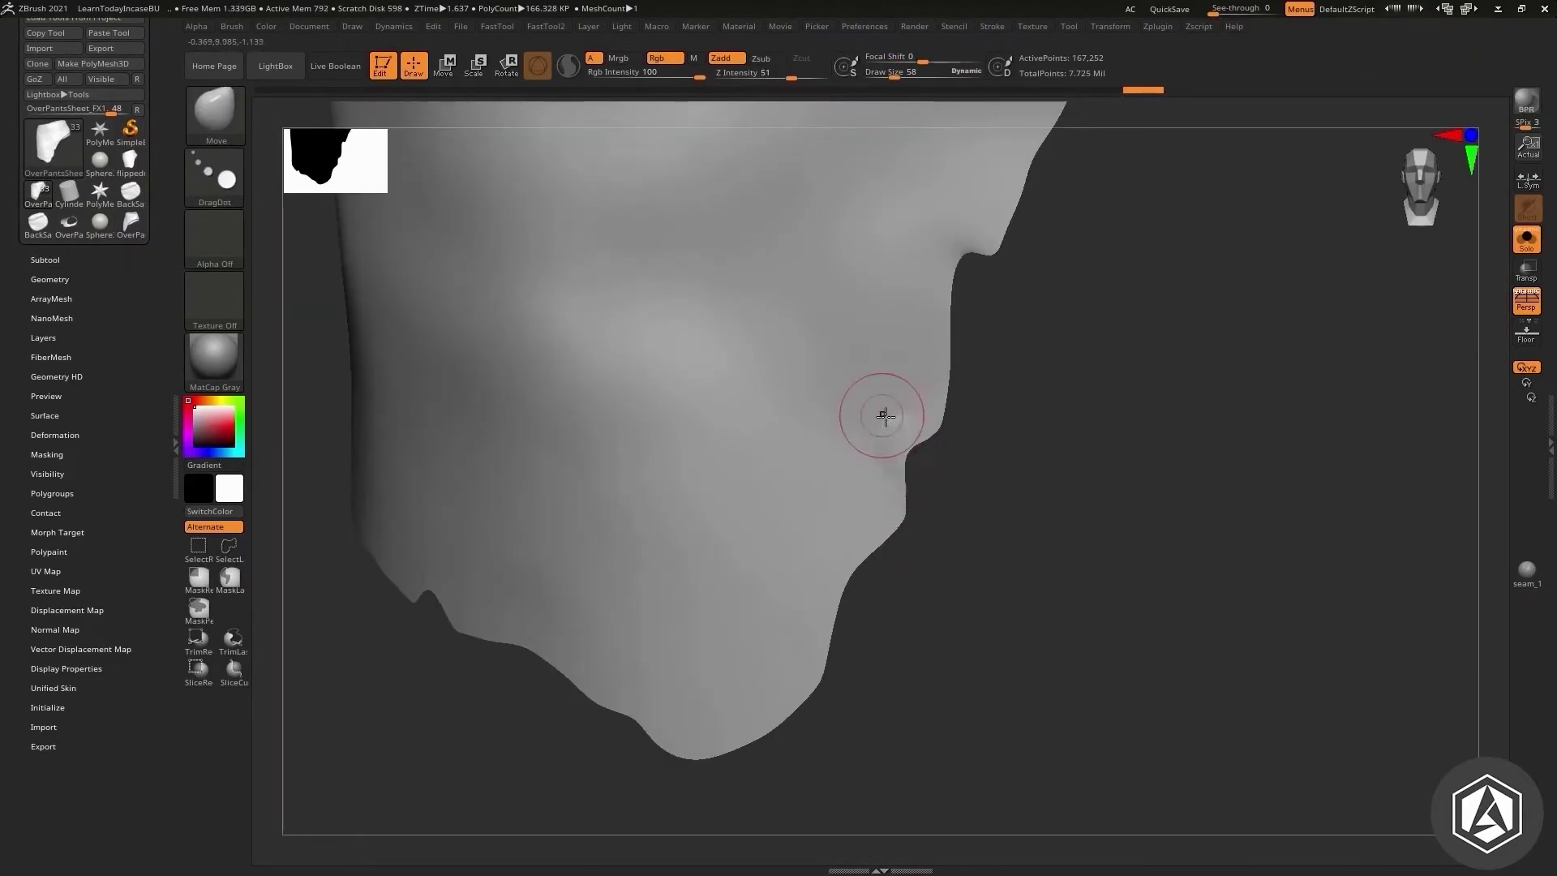
Rotate the draped cloth sheet to a new angle
{"action": "left_click_drag", "start_coordinate": [885, 416], "coordinate": [936, 419]}
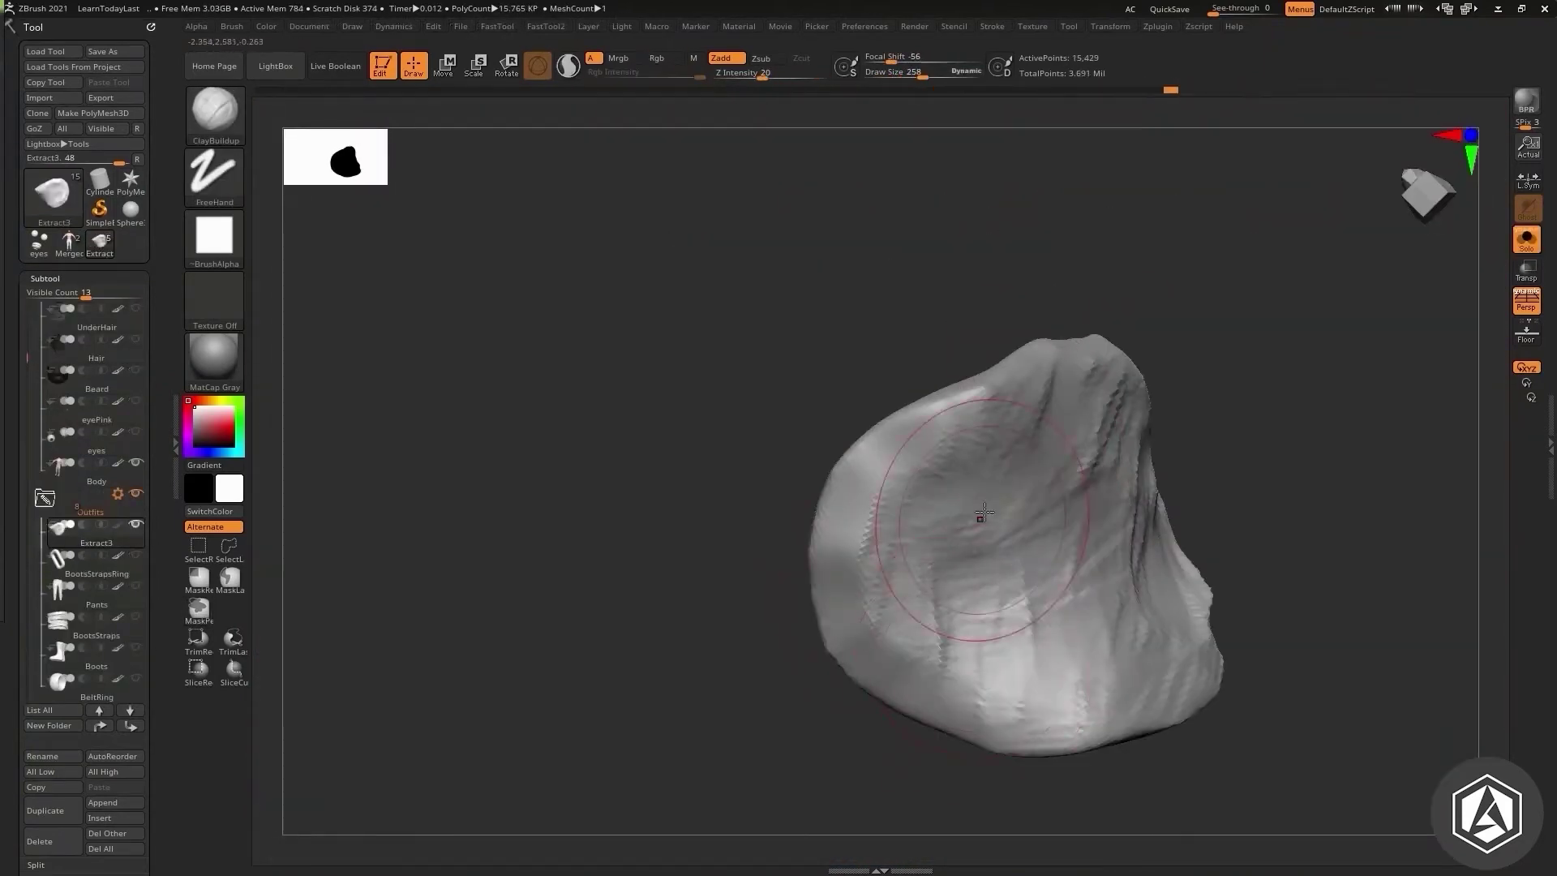
Rotate the garment pieces and orbit around the shoulder pad to check its rim from several sides
{"action": "mouse_move", "coordinate": [984, 513]}
{"action": "left_mouse_down"}
{"action": "mouse_move", "coordinate": [1014, 601]}
{"action": "mouse_move", "coordinate": [738, 392]}
{"action": "left_mouse_up"}
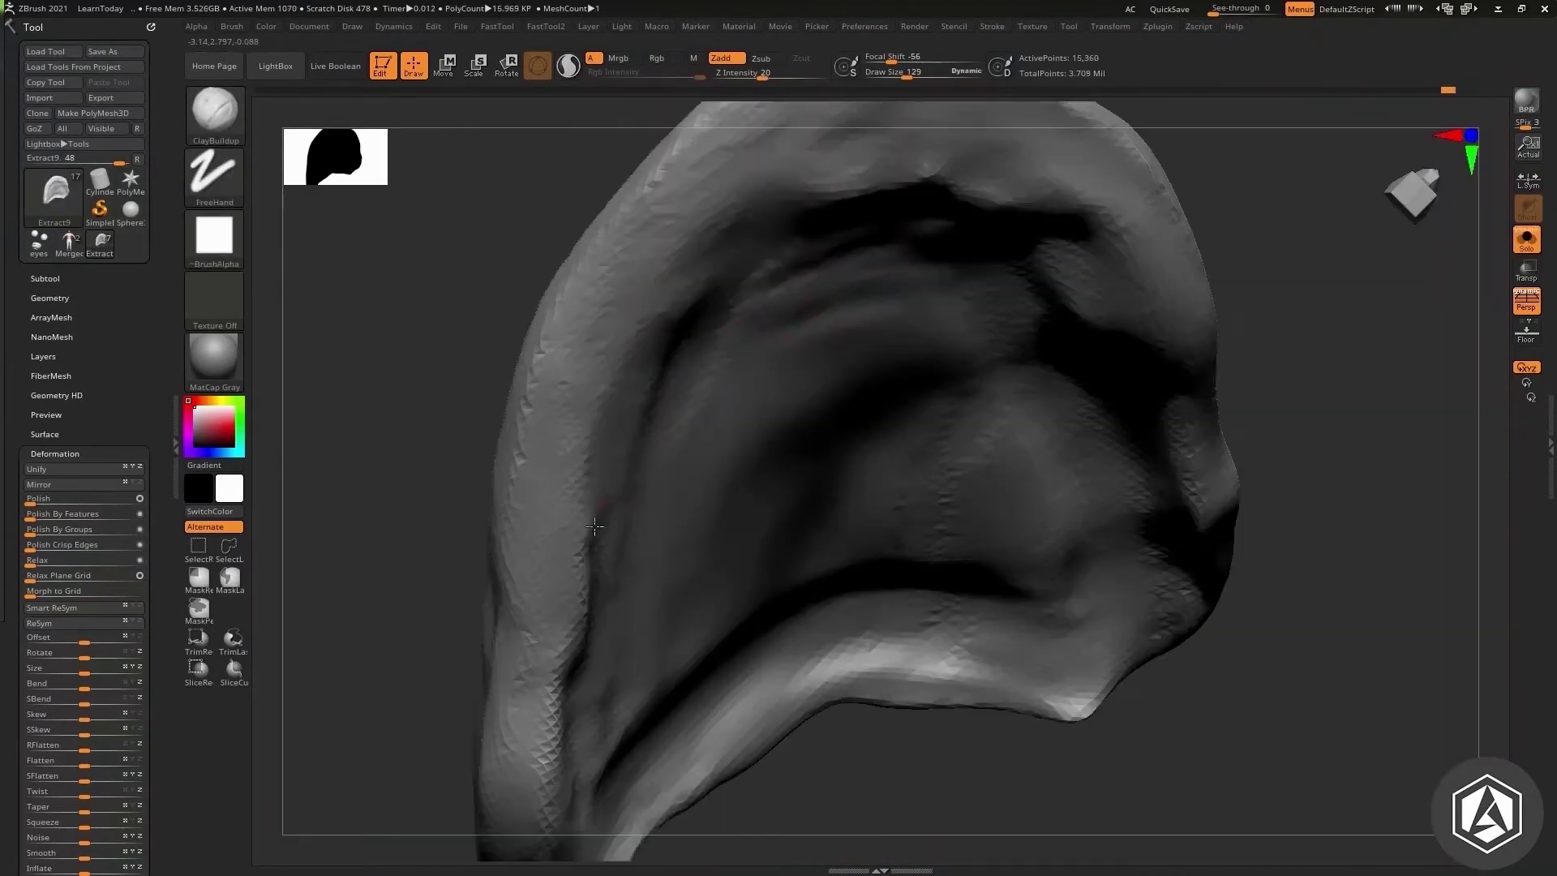
{"action": "right_click_drag", "start_coordinate": [874, 211], "coordinate": [974, 456]}
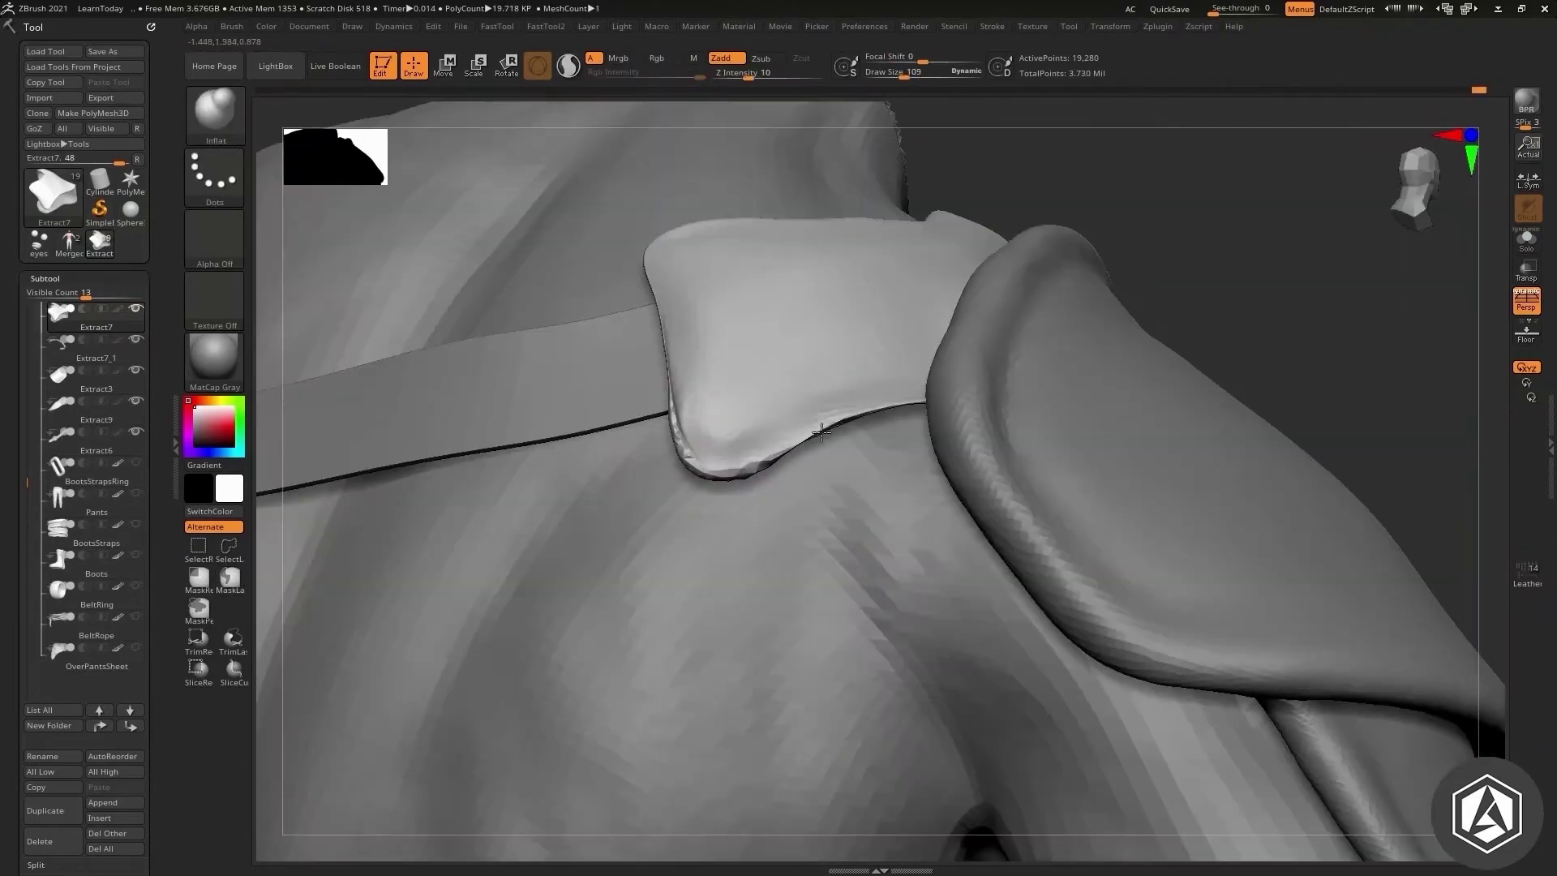
{"action": "right_click_drag", "start_coordinate": [821, 433], "coordinate": [698, 266]}
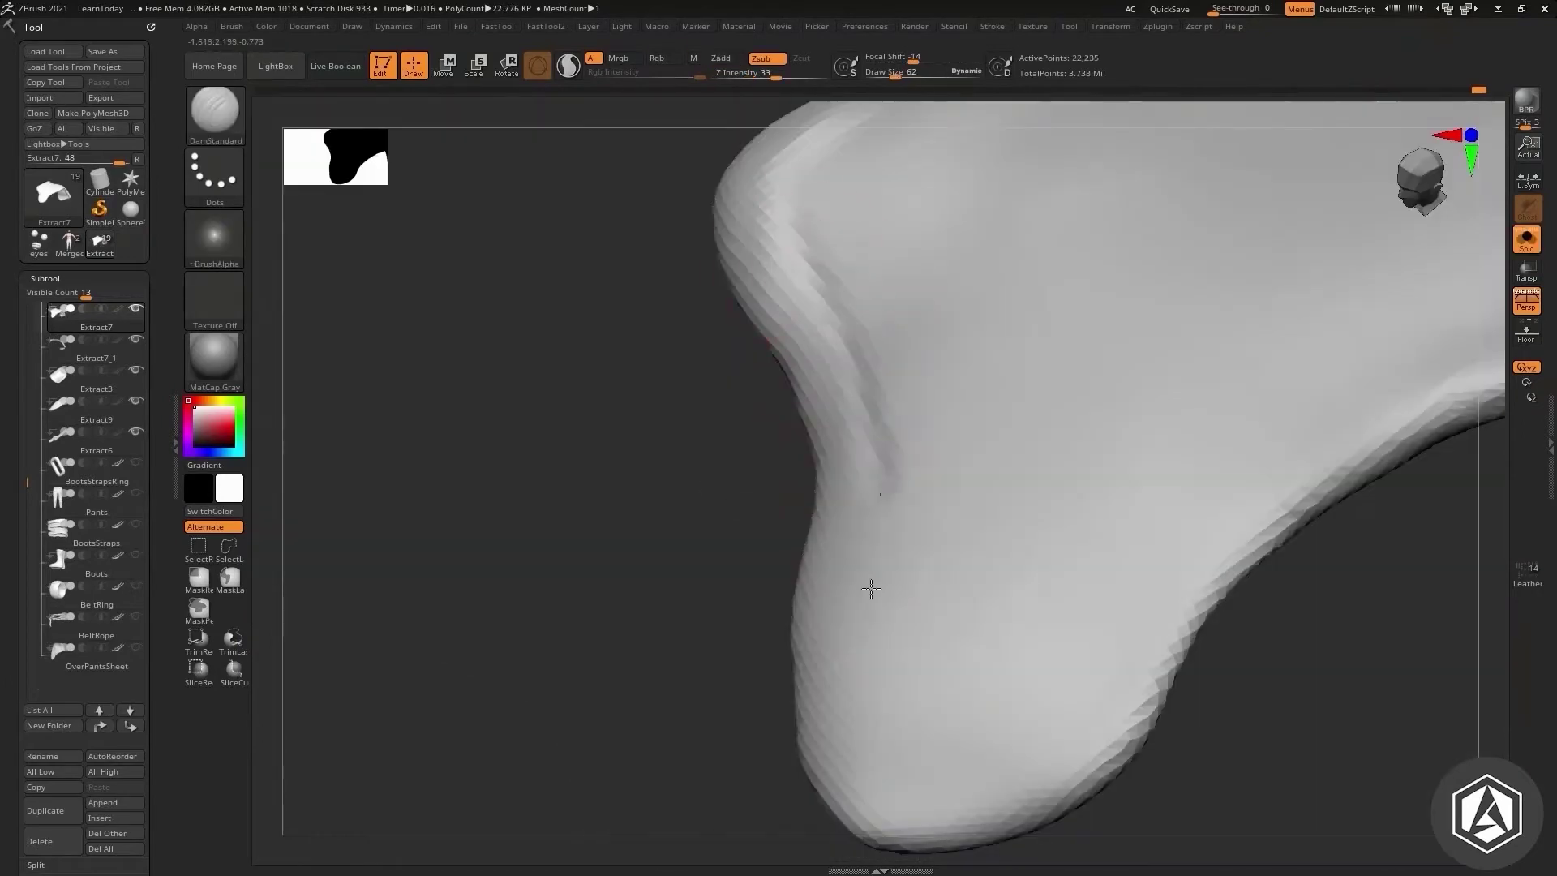
{"action": "right_click_drag", "start_coordinate": [1327, 388], "coordinate": [900, 337]}
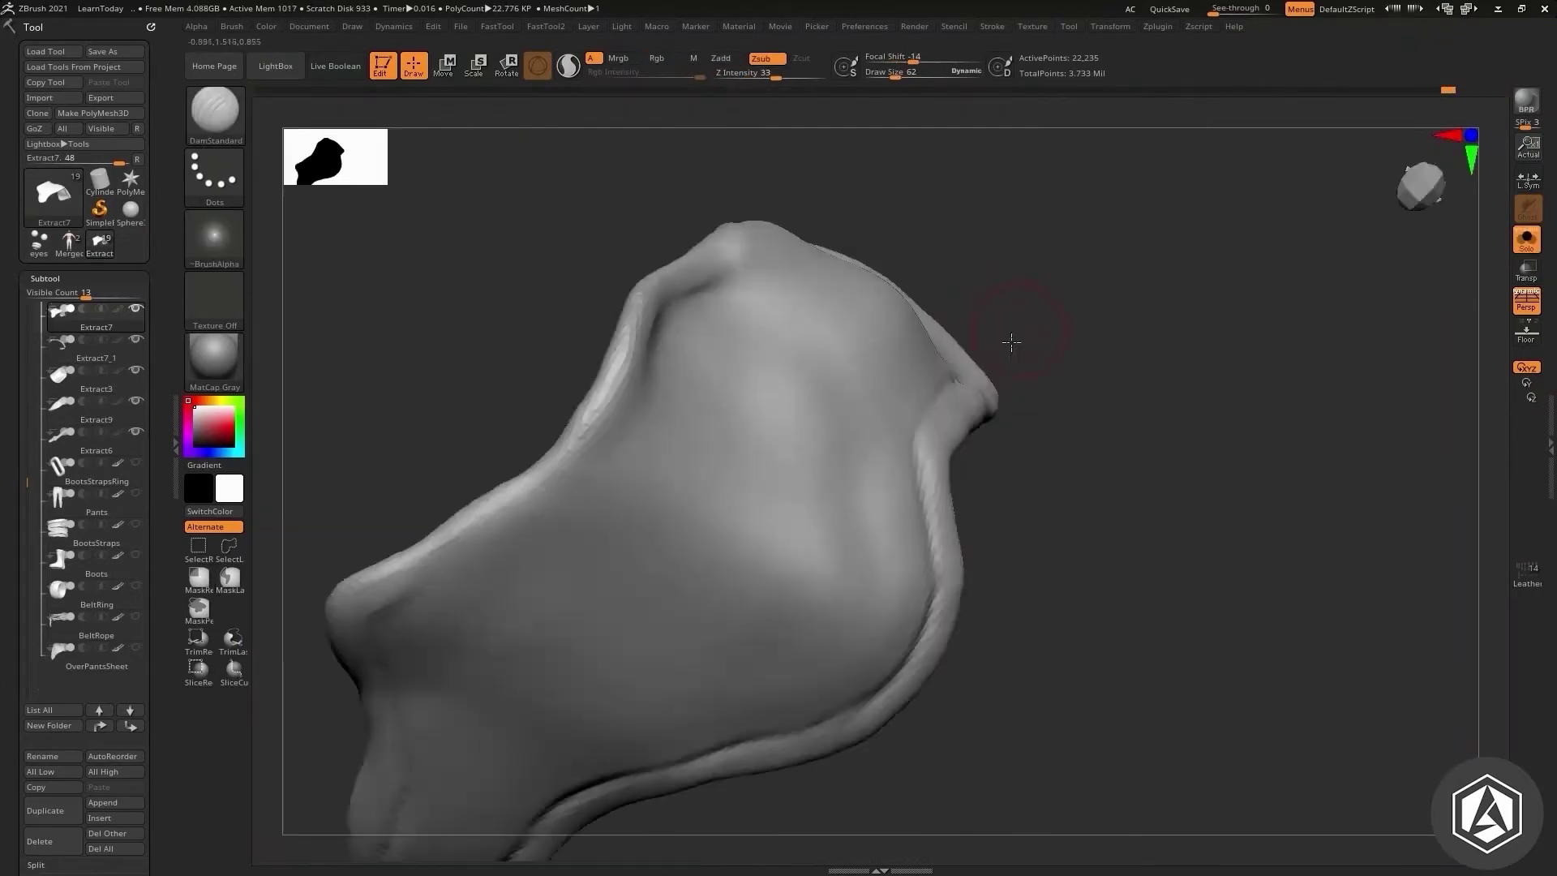
{"action": "right_click_drag", "start_coordinate": [611, 306], "coordinate": [580, 553]}
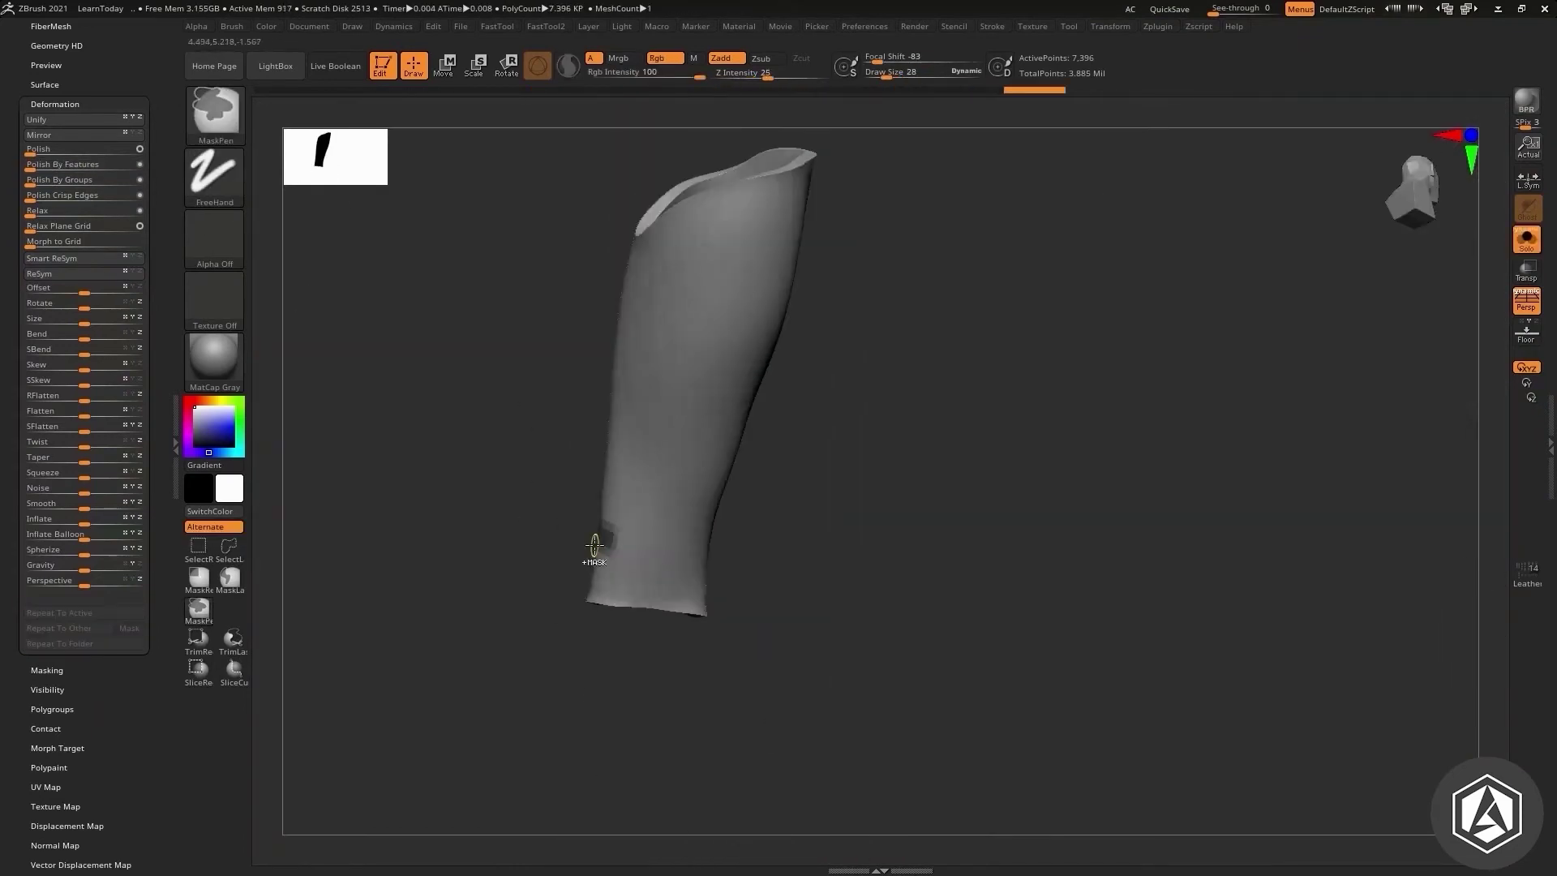
Rotate the leg sleeve to examine its side and top opening, then undo the last action
{"action": "left_click_drag", "start_coordinate": [534, 422], "coordinate": [661, 345]}
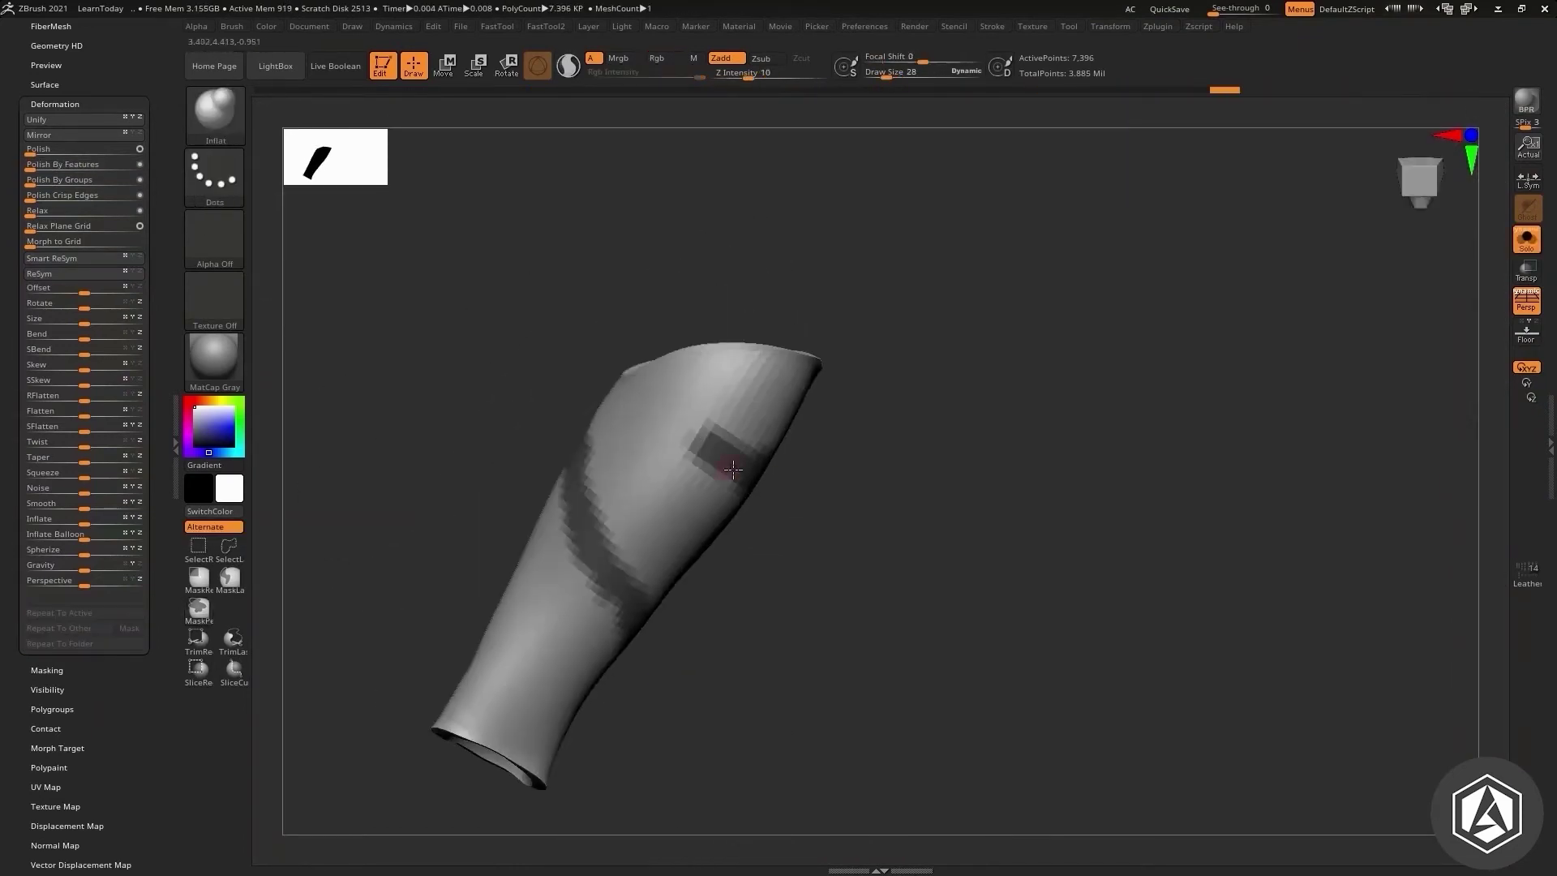
{"action": "left_click_drag", "start_coordinate": [630, 471], "coordinate": [543, 542]}
{"action": "left_click_drag", "start_coordinate": [548, 620], "coordinate": [509, 622]}
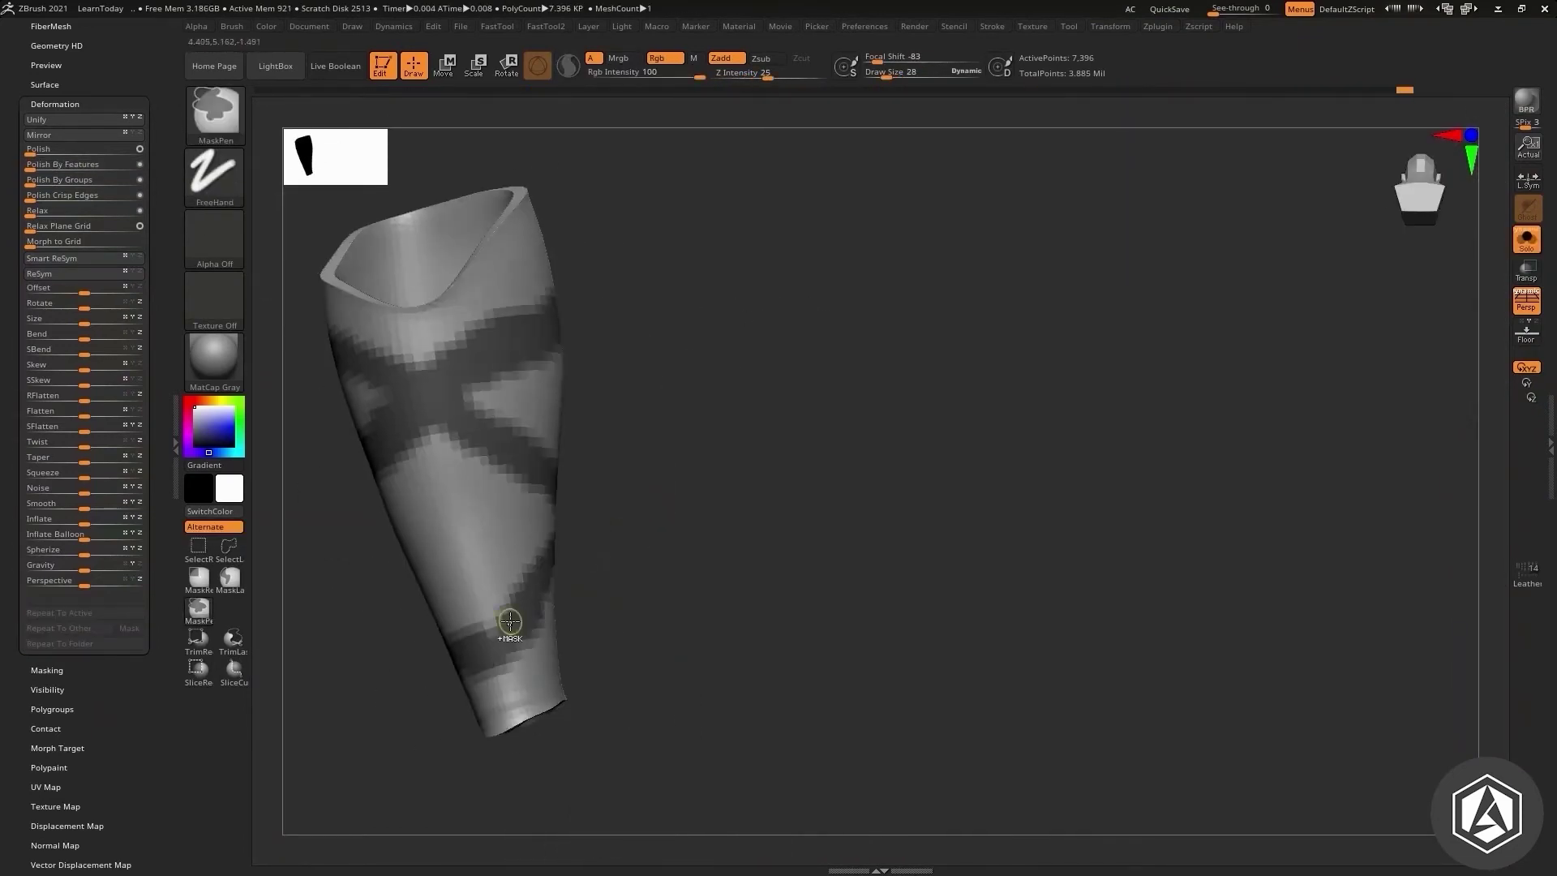
{"action": "key", "text": "ctrl+z"}
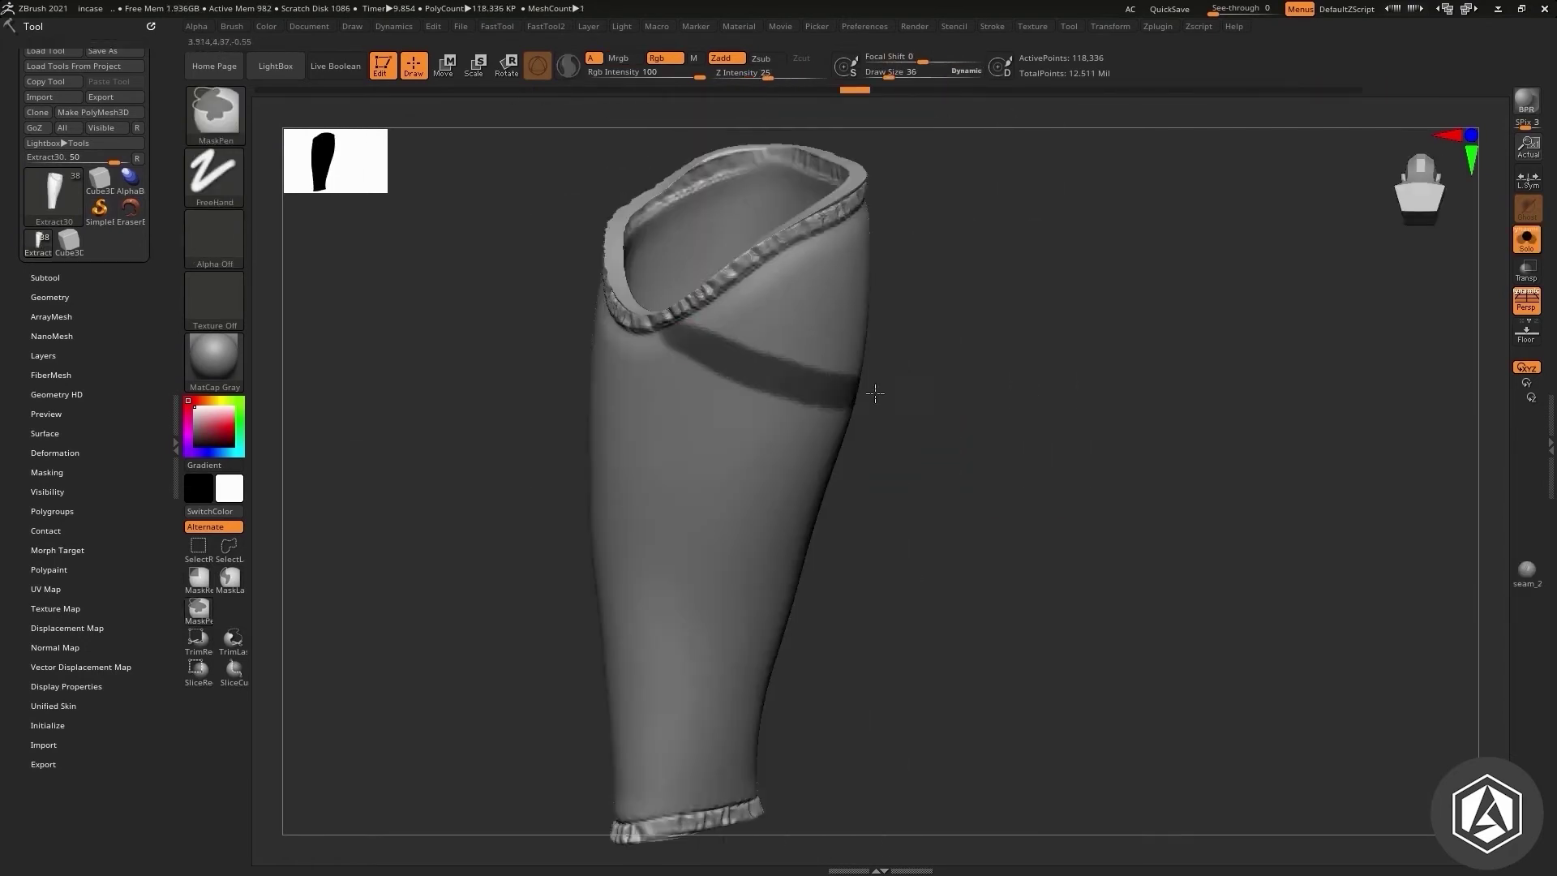
Inspect the crossing mask stripes near the top cuff and accept the extracted straps as a new mesh
{"action": "mouse_move", "coordinate": [976, 431]}
{"action": "right_mouse_down"}
{"action": "mouse_move", "coordinate": [621, 652]}
{"action": "mouse_move", "coordinate": [738, 394]}
{"action": "right_mouse_up"}
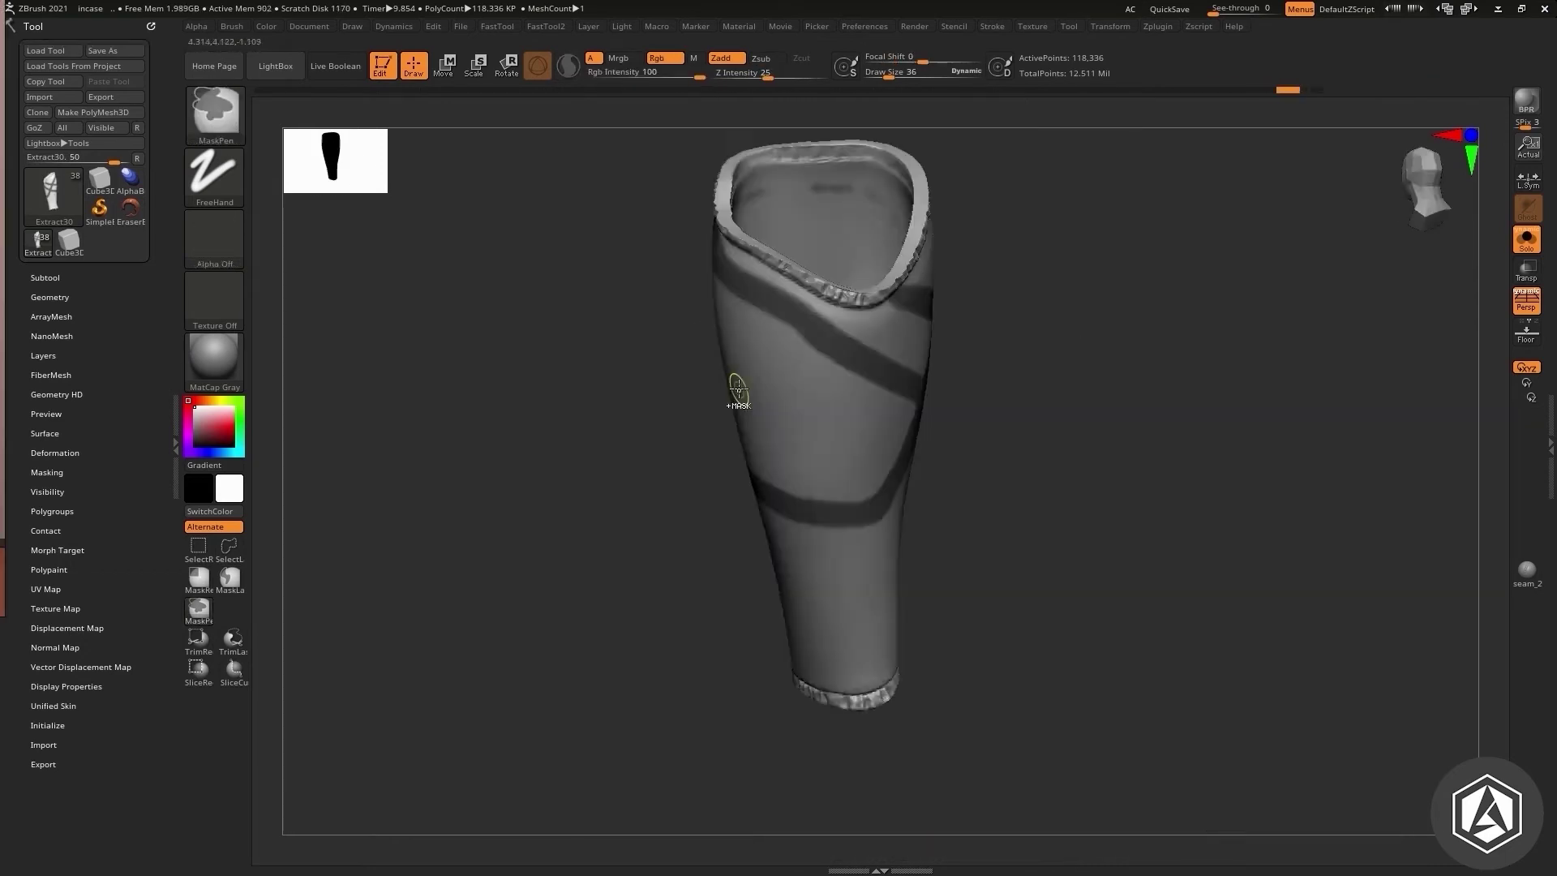
{"action": "right_click_drag", "start_coordinate": [941, 576], "coordinate": [943, 645]}
{"action": "mouse_move", "coordinate": [814, 577]}
{"action": "right_mouse_down"}
{"action": "mouse_move", "coordinate": [800, 581]}
{"action": "mouse_move", "coordinate": [1032, 358]}
{"action": "mouse_move", "coordinate": [756, 485]}
{"action": "right_mouse_up"}
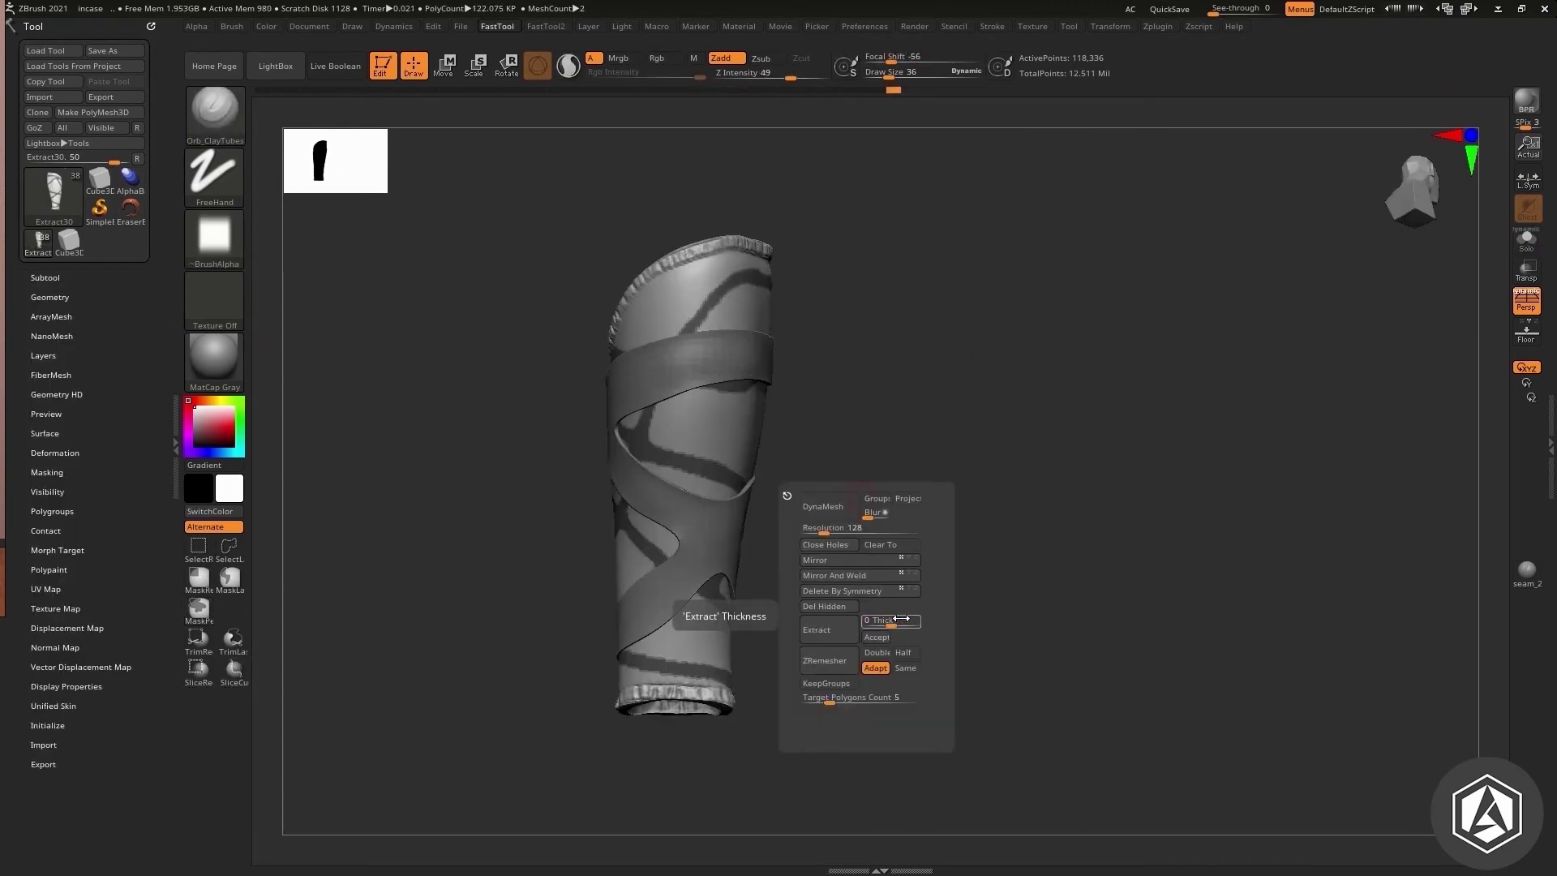
{"action": "left_click", "coordinate": [883, 771]}
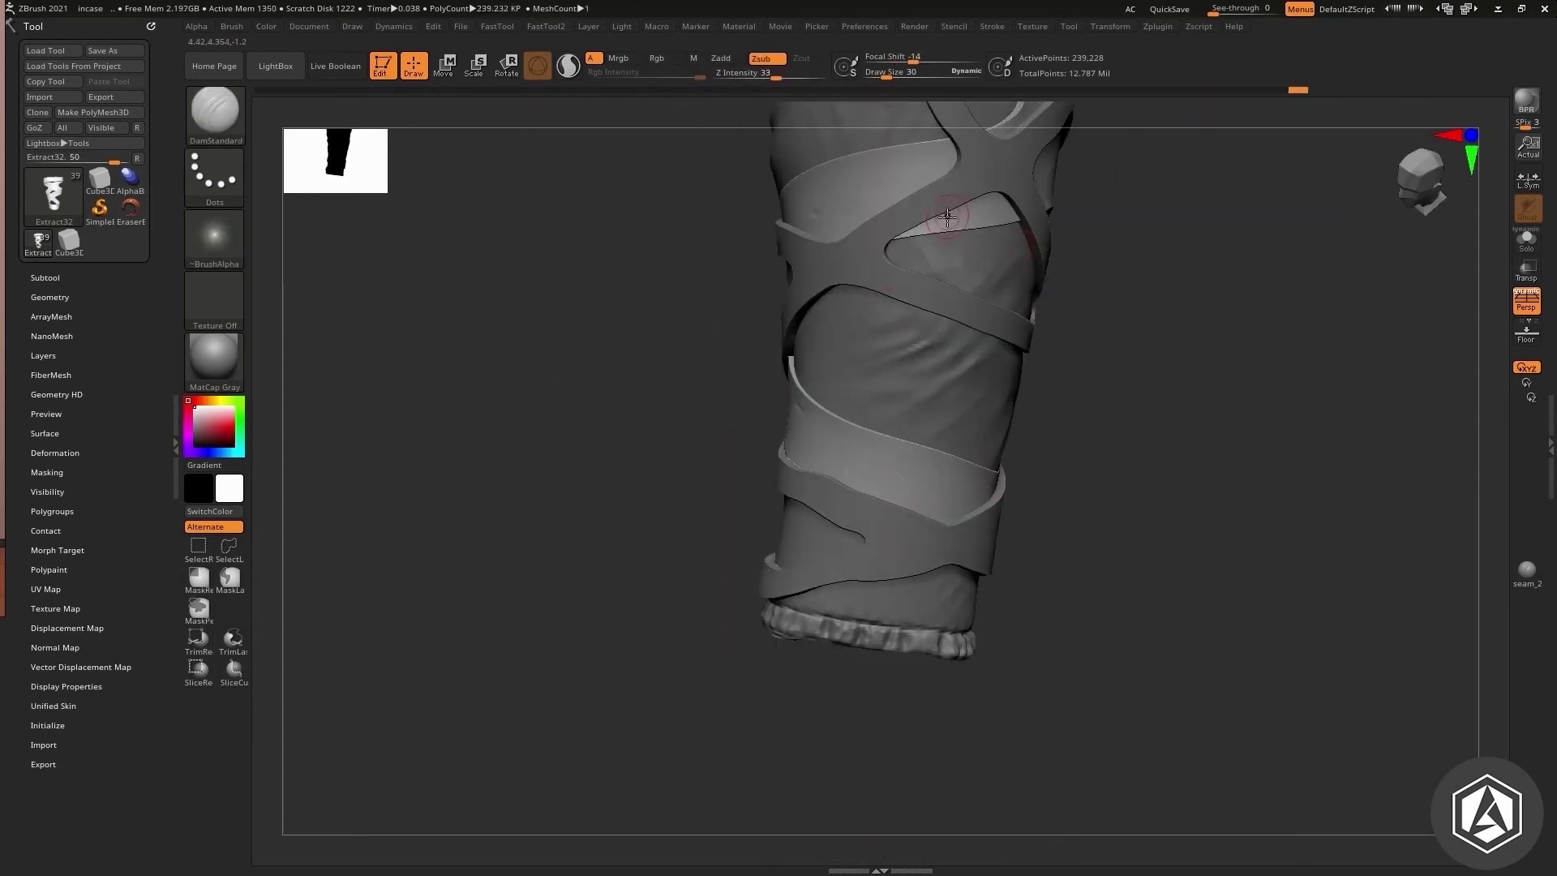
Select the wrap strap mesh and orbit around the wrapped leg
{"action": "left_click_drag", "start_coordinate": [781, 577], "coordinate": [1019, 382]}
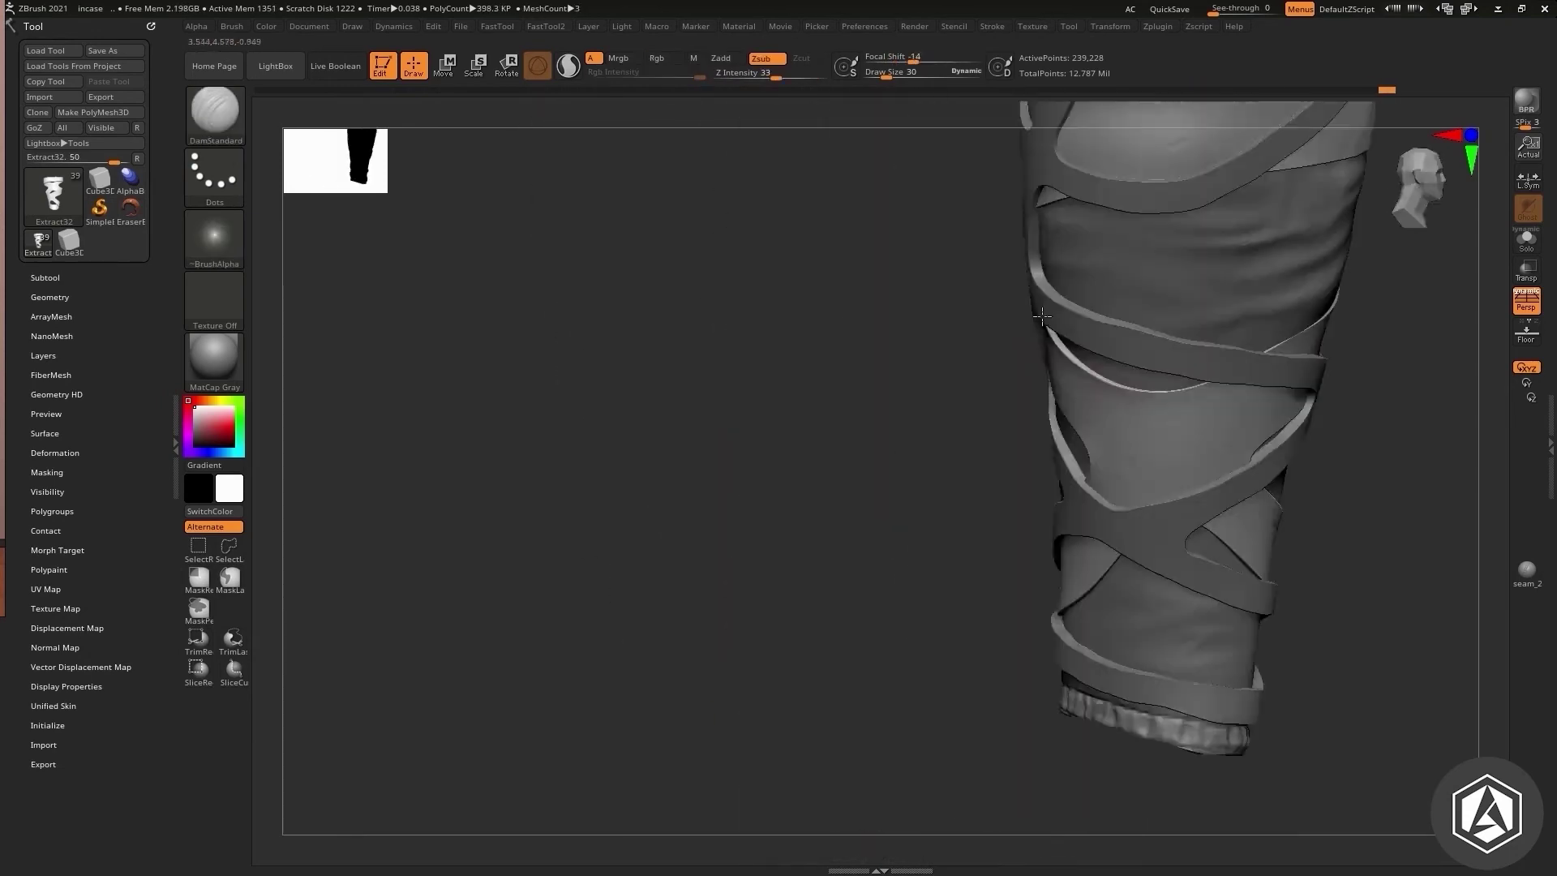
{"action": "left_click", "coordinate": [1019, 382], "text": "alt"}
{"action": "mouse_move", "coordinate": [1044, 342]}
{"action": "right_mouse_down"}
{"action": "mouse_move", "coordinate": [841, 334]}
{"action": "mouse_move", "coordinate": [1135, 471]}
{"action": "right_mouse_up"}
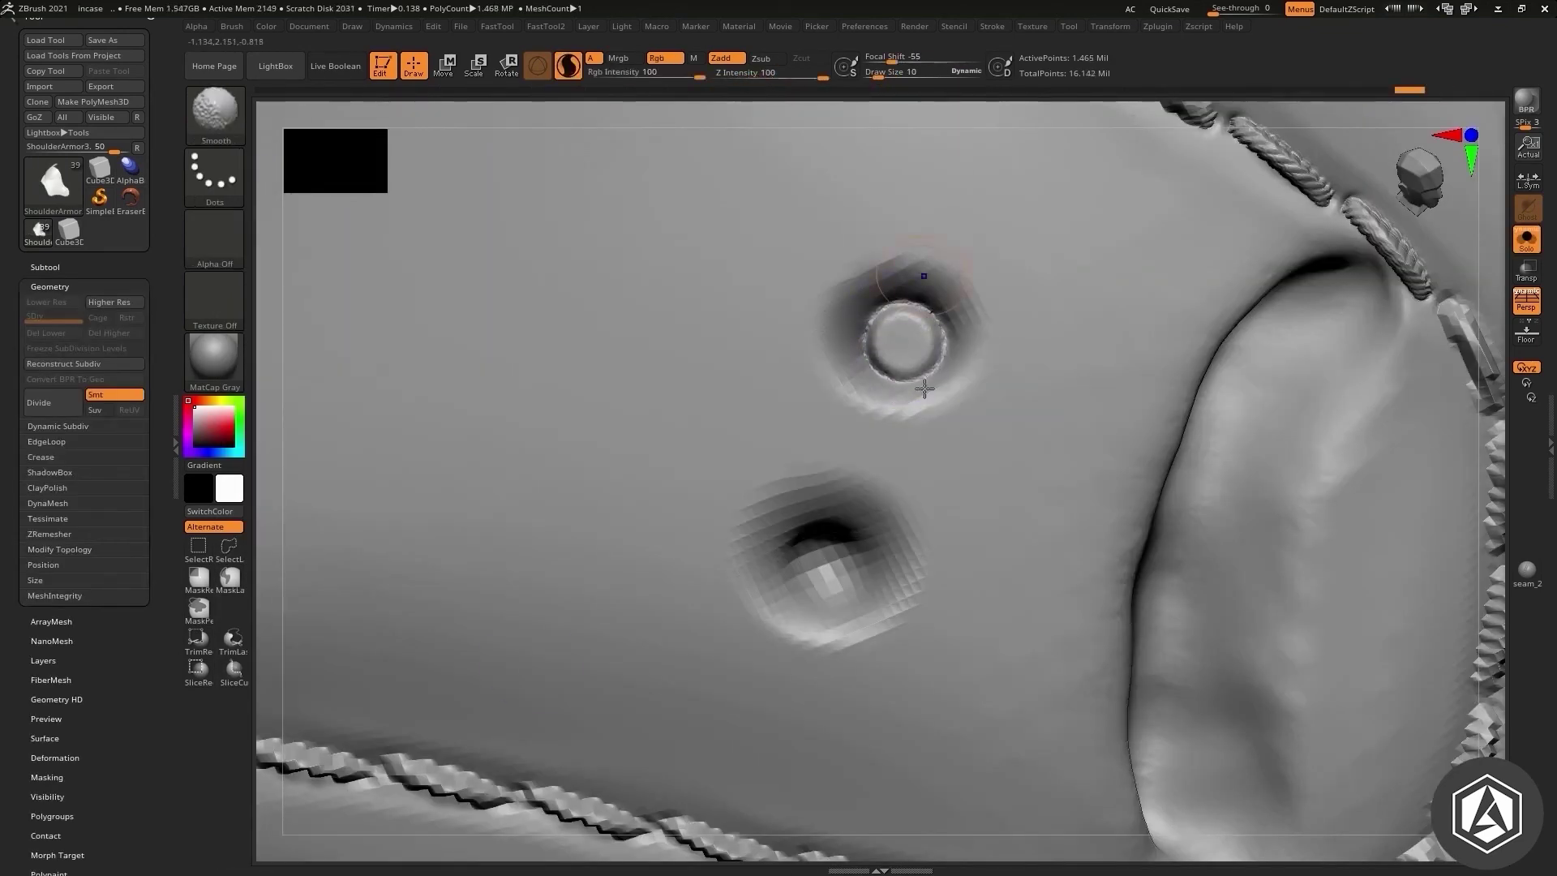
Place a second insert-mesh ring into the lower hole of the shoulder armor plate
{"action": "left_click_drag", "start_coordinate": [825, 563], "coordinate": [799, 497]}
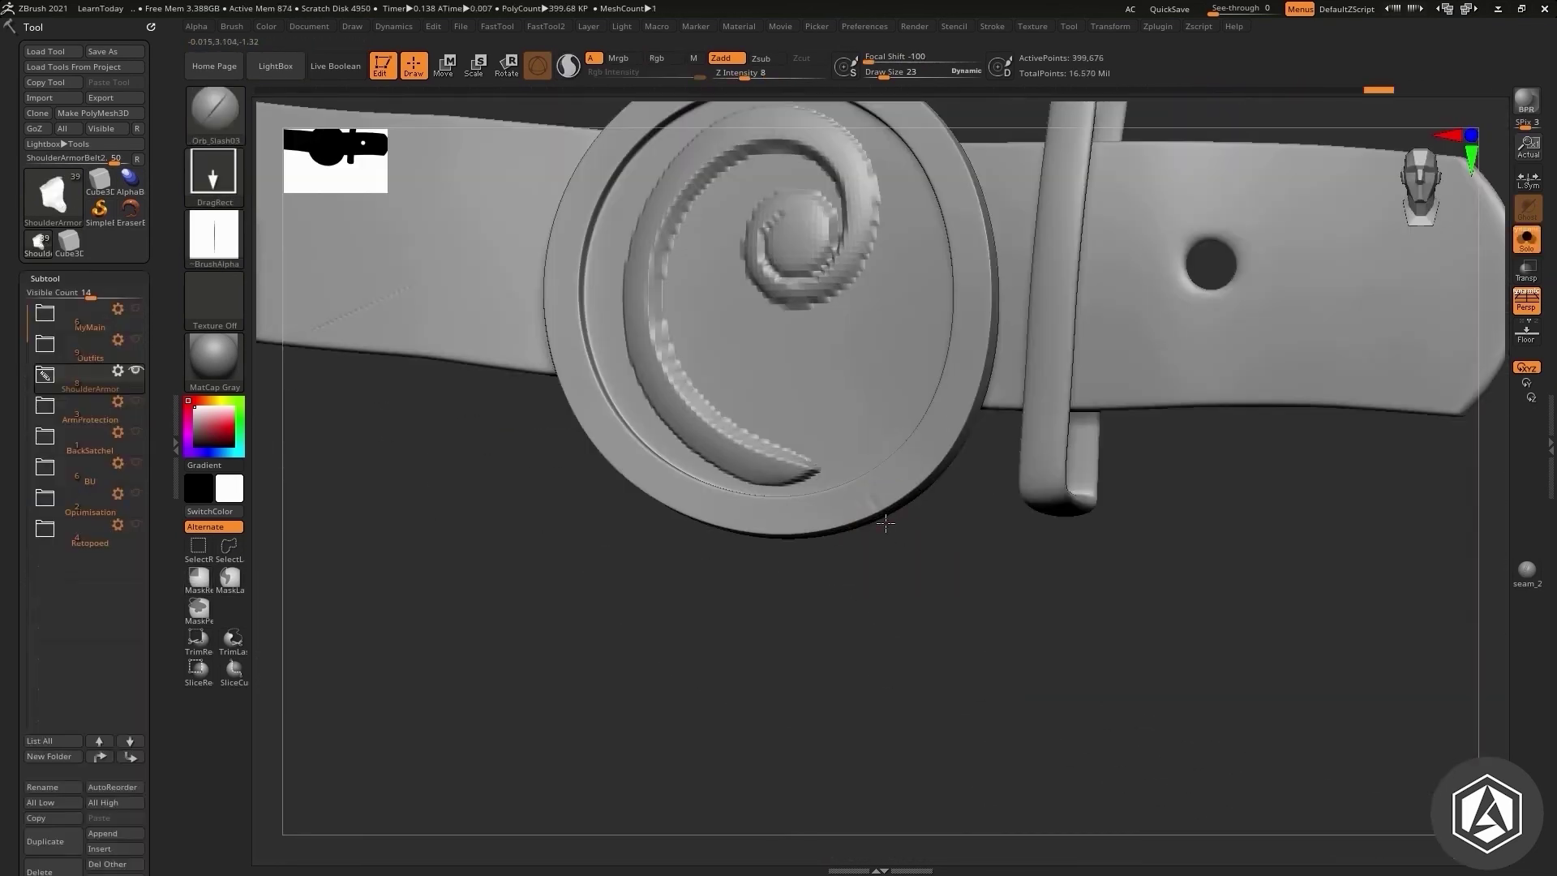
Zoom out to view the swirl buckle on the shoulder strap from the front
{"action": "left_click_drag", "start_coordinate": [886, 523], "coordinate": [1335, 333]}
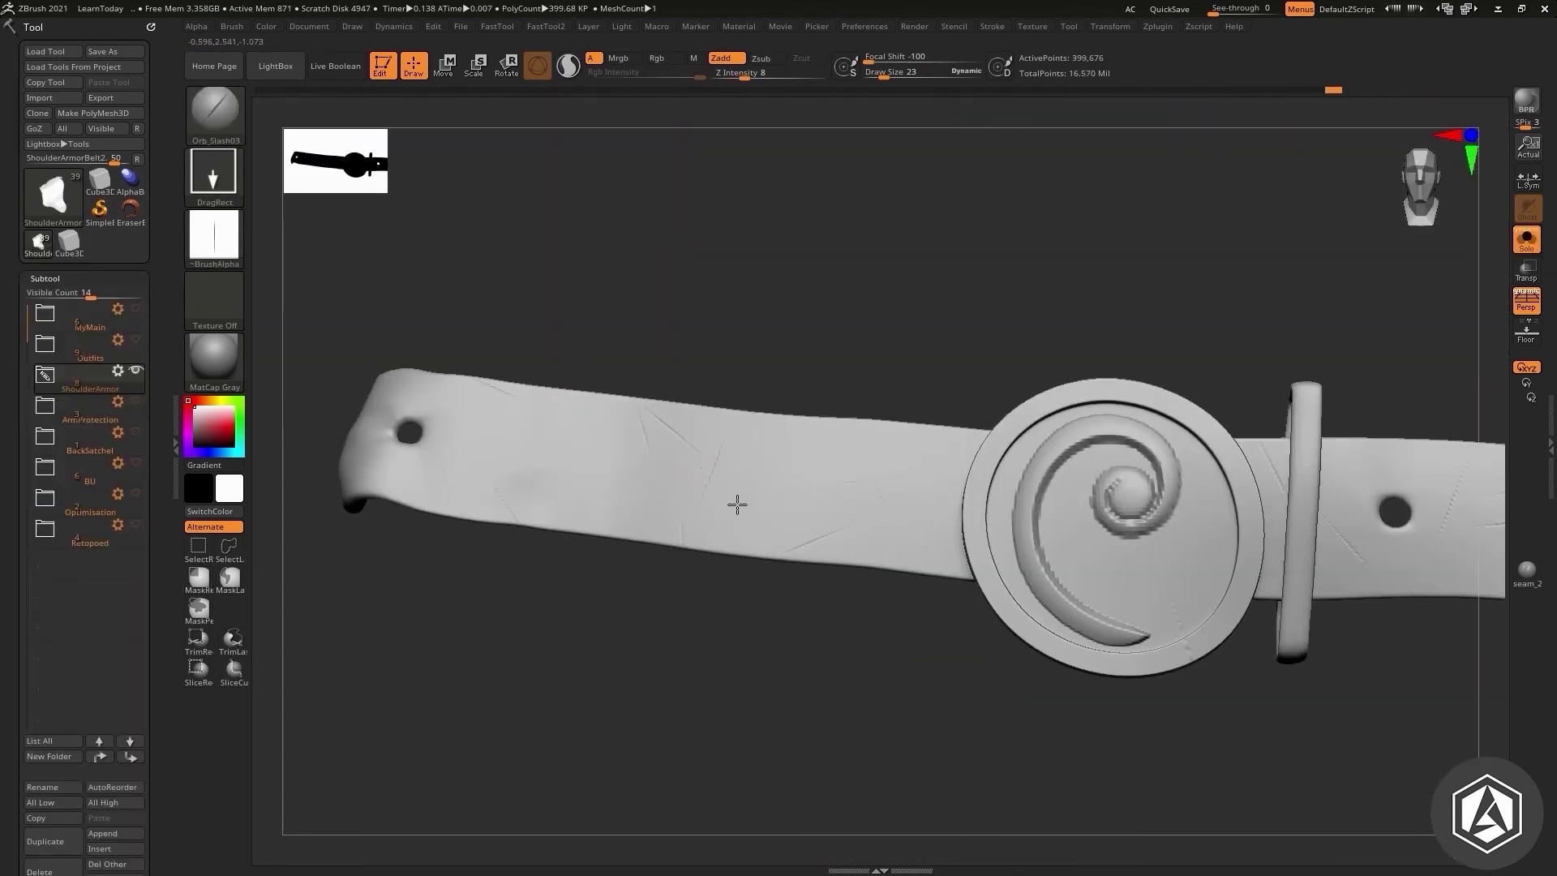